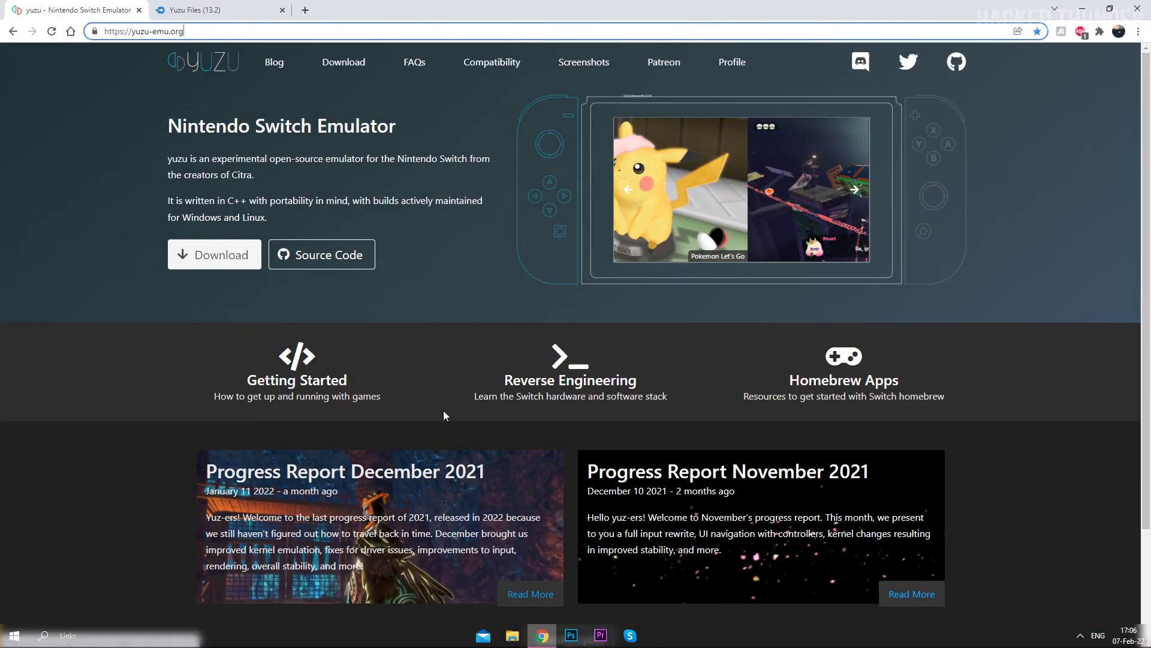
- Download yuzu_install.exe for Windows x64 from the yuzu Downloads page and launch it
left_click(183, 33)
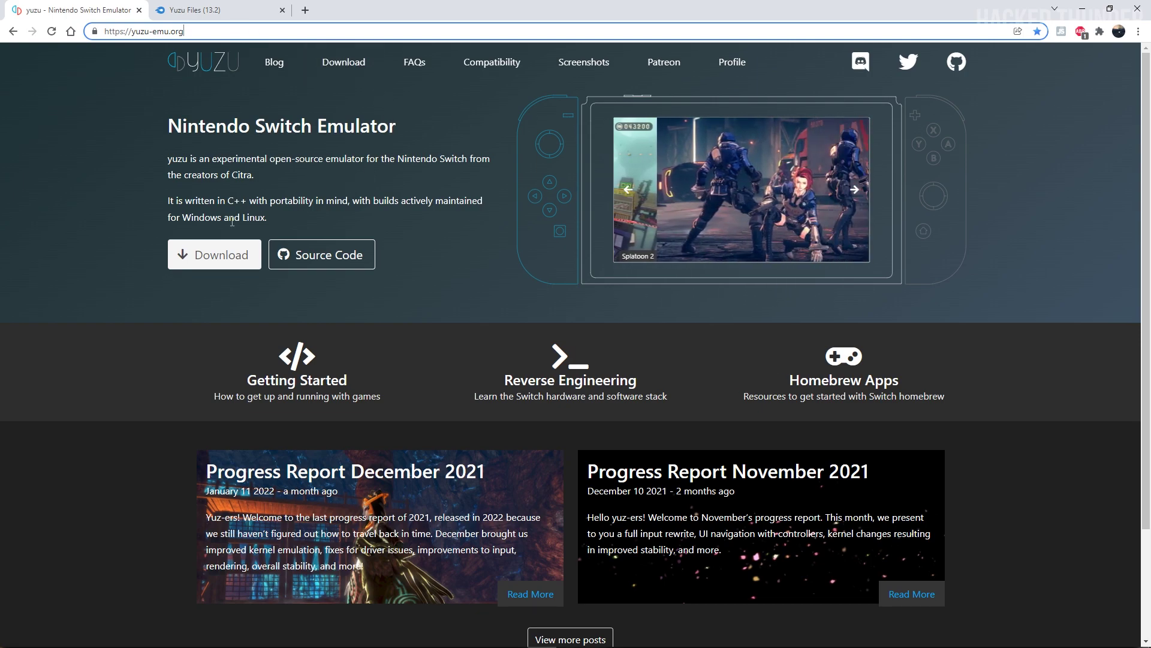
left_click(222, 256)
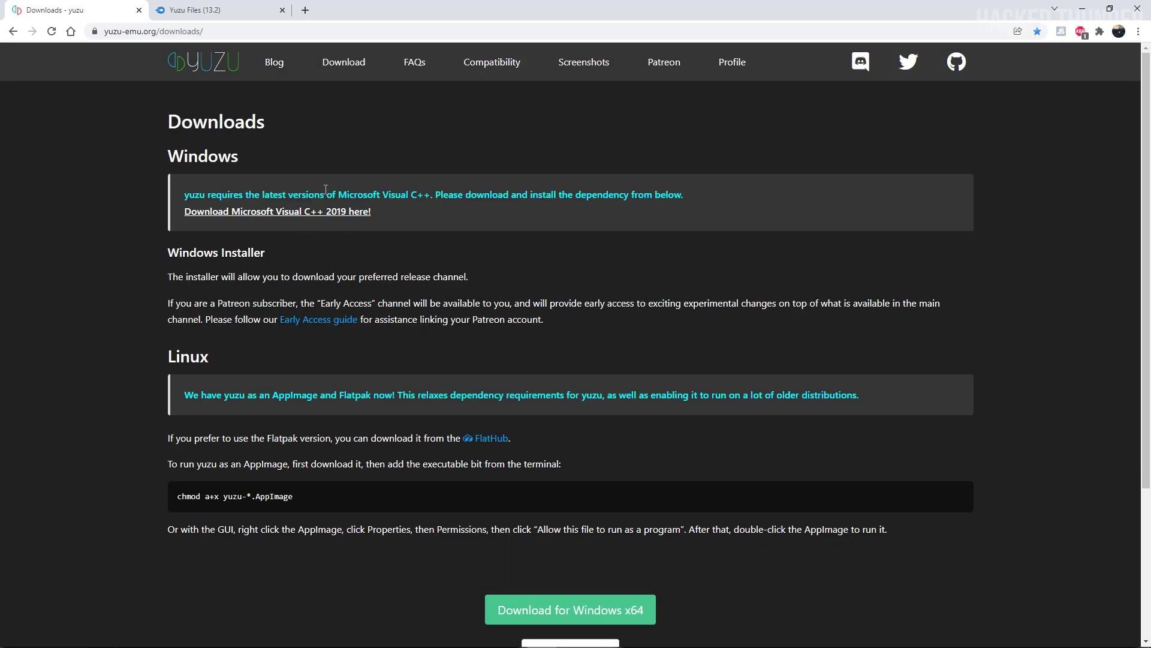
left_click_drag(264, 193, 434, 188)
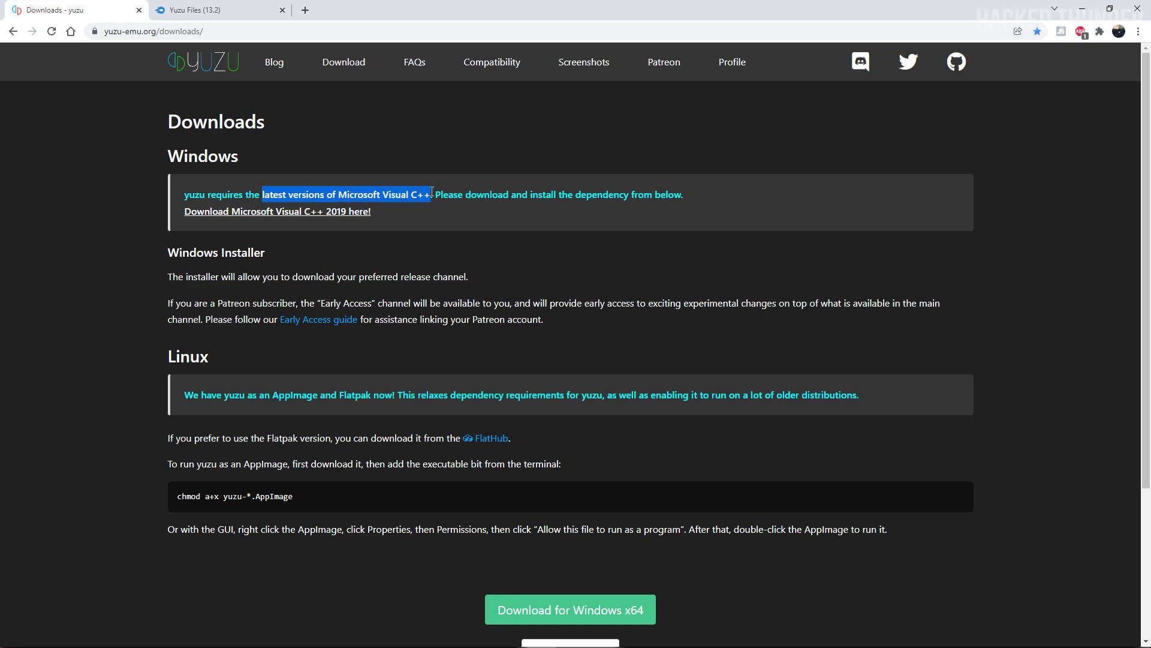
left_click(432, 191)
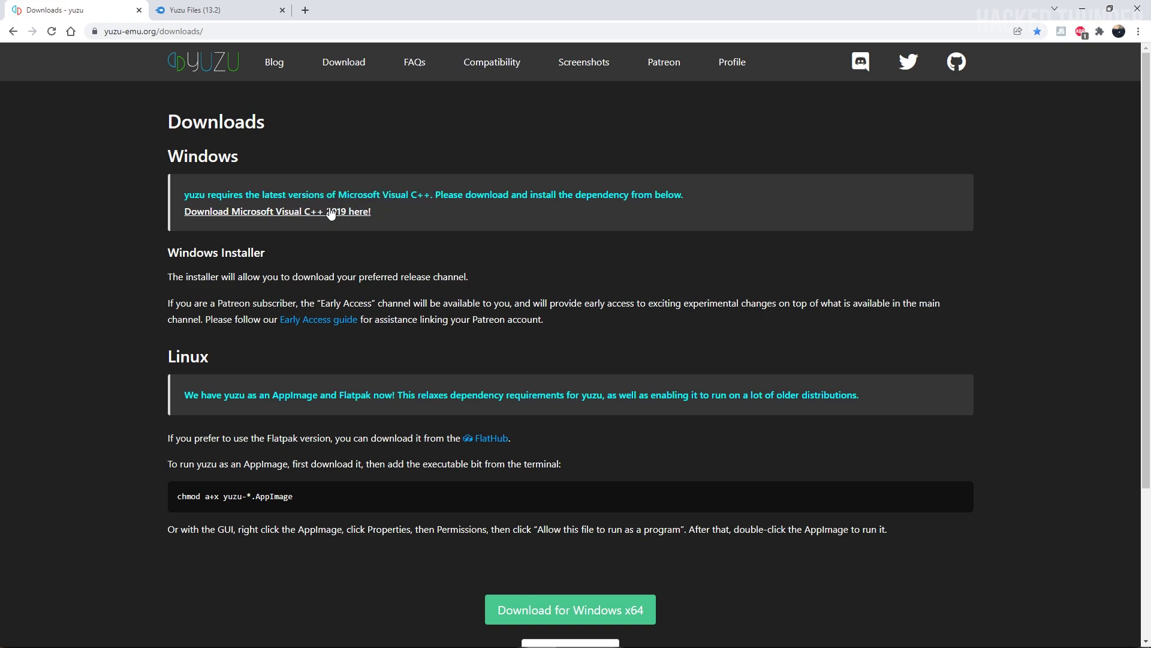
scroll(563, 227, "down", 1)
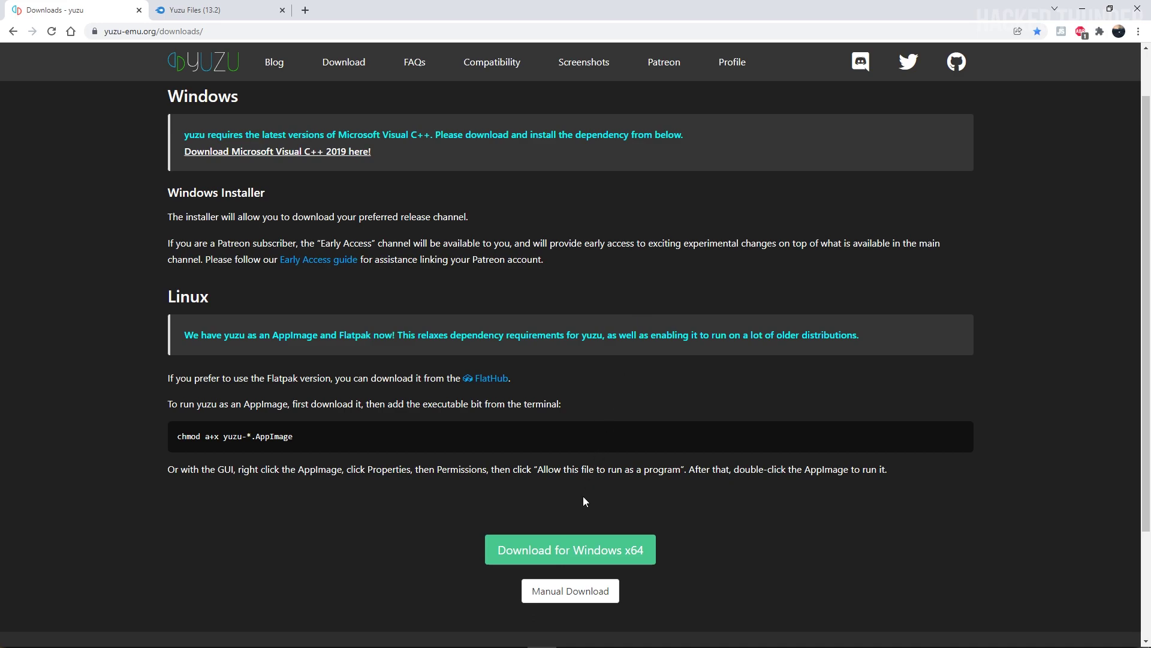
left_click(552, 550)
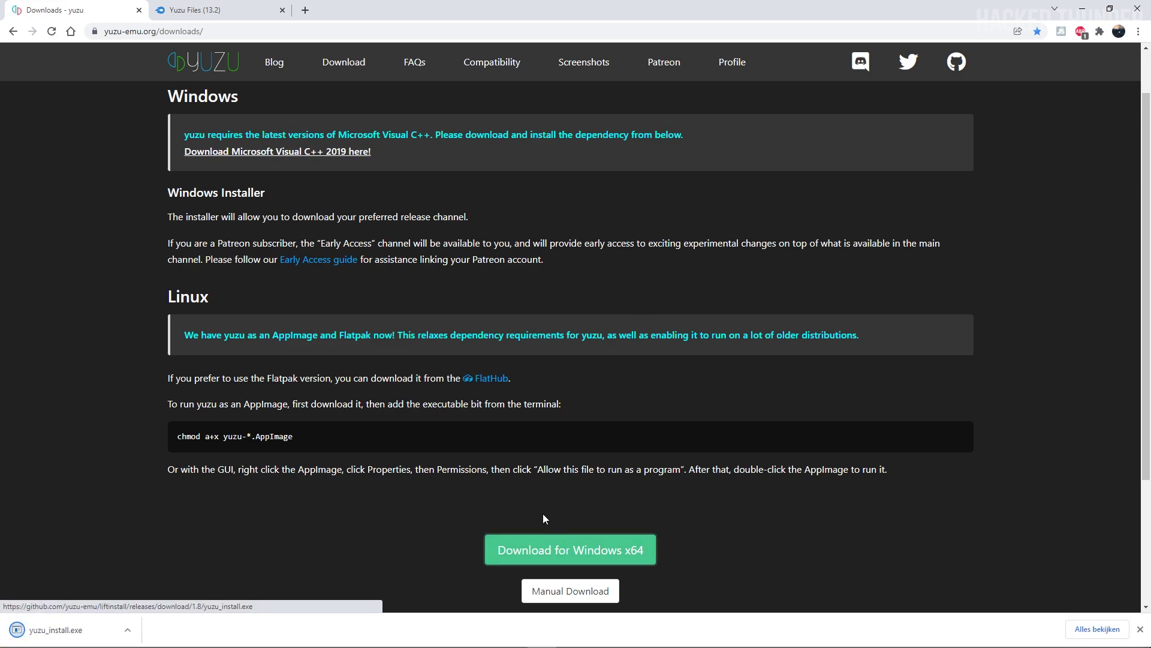
left_click(82, 633)
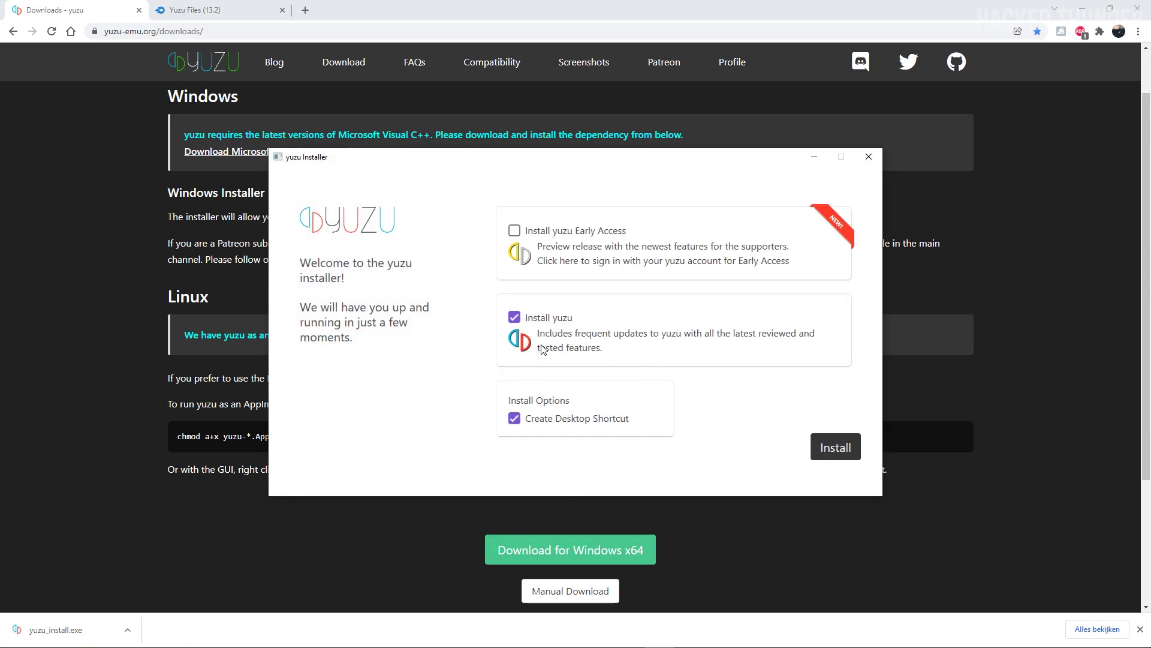
- Install yuzu with a desktop shortcut, then exit the finished installer
left_click(837, 448)
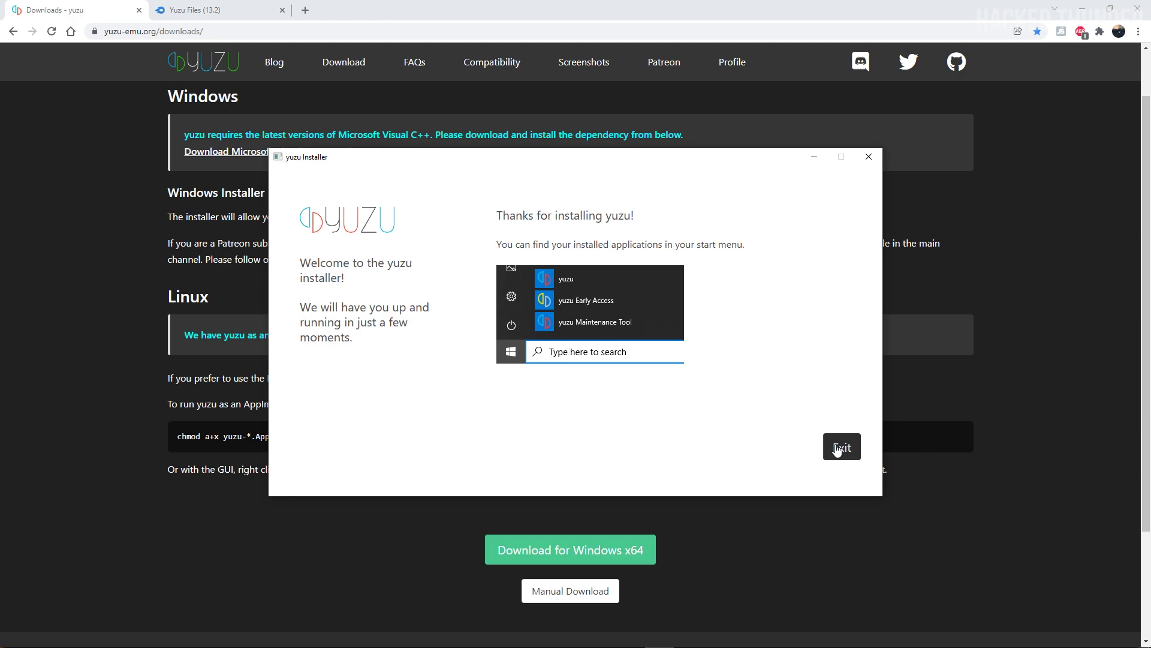
left_click(838, 449)
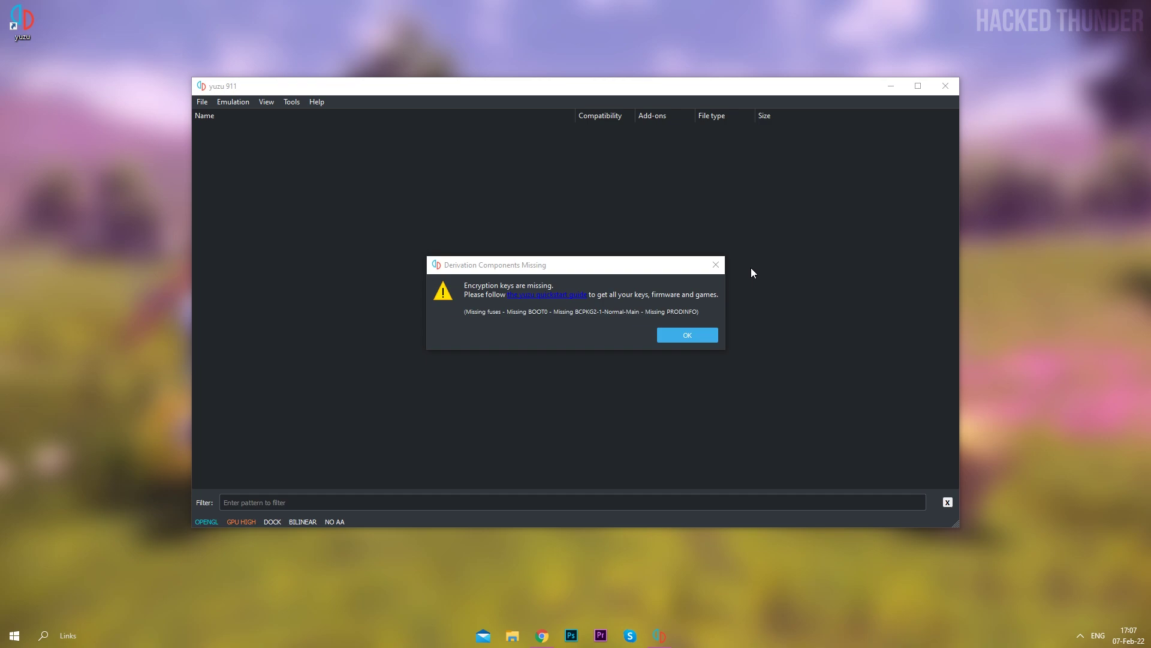
- Dismiss the missing-keys and telemetry prompts, then return to Chrome's Yuzu Files (13.2) MediaFire tab
left_click(701, 334)
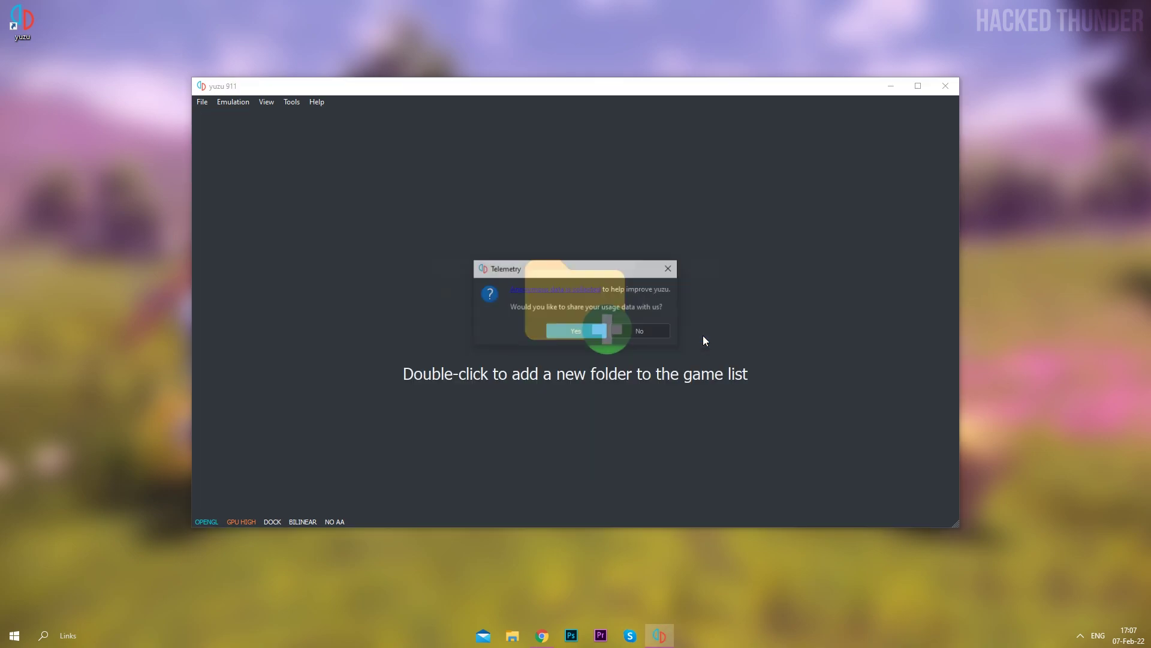
left_click(673, 267)
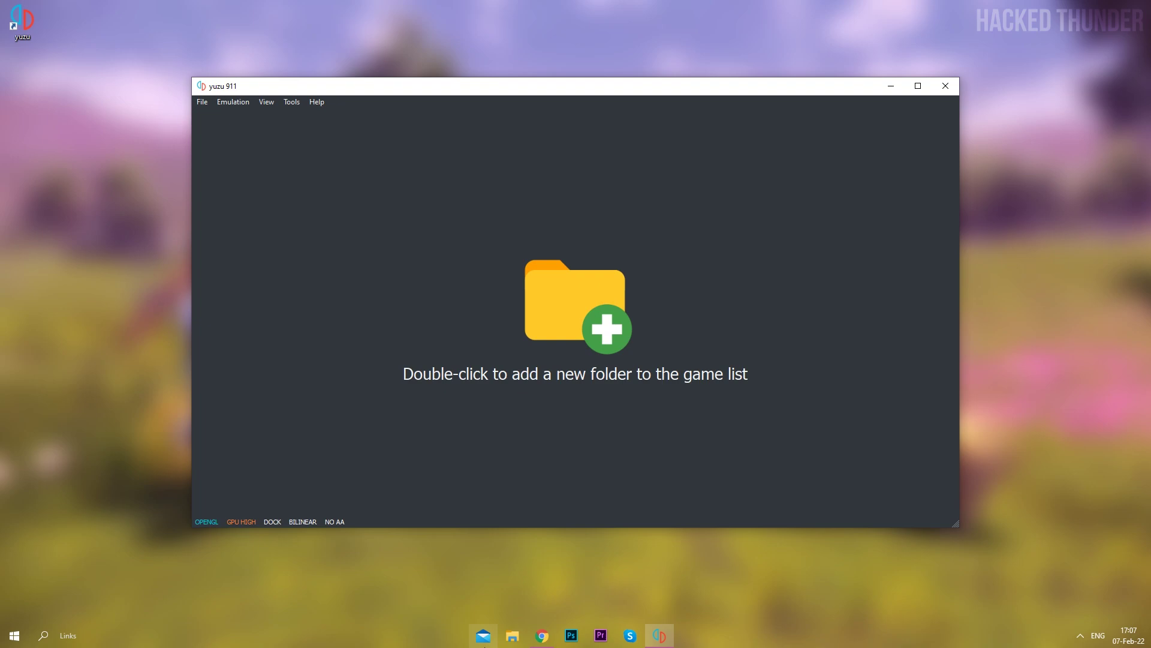
left_click(542, 641)
left_click(231, 7)
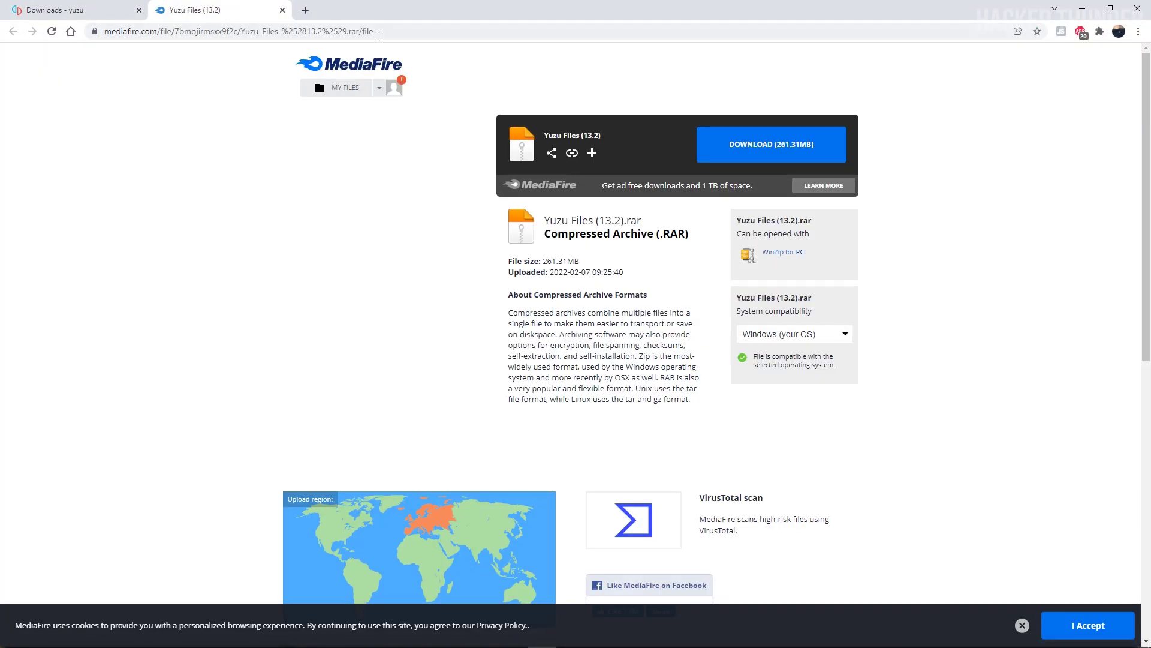
- Download Yuzu Files (13.2).rar (261.31MB) from MediaFire and open it in WinRAR
left_click(374, 33)
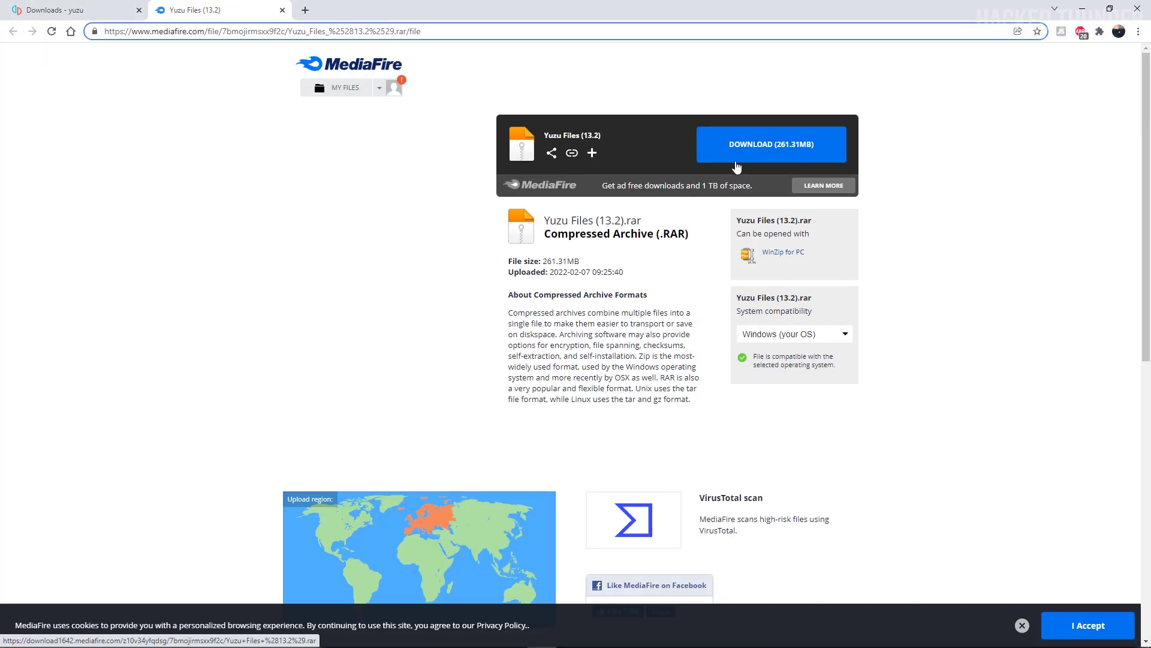
left_click(772, 149)
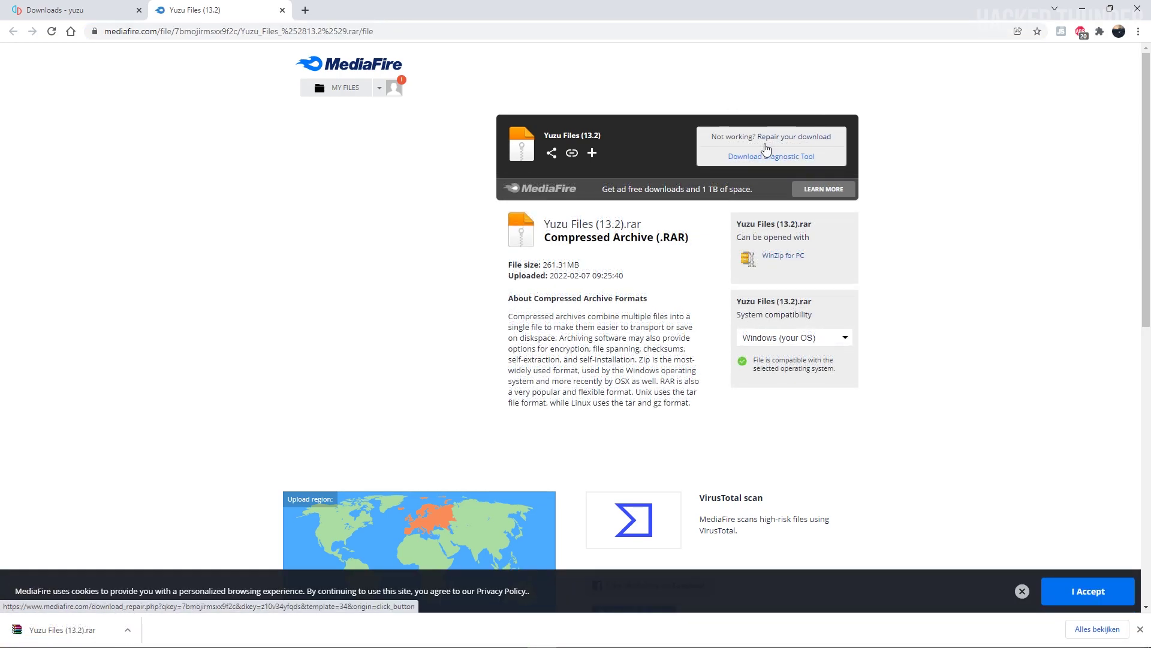
left_click(60, 630)
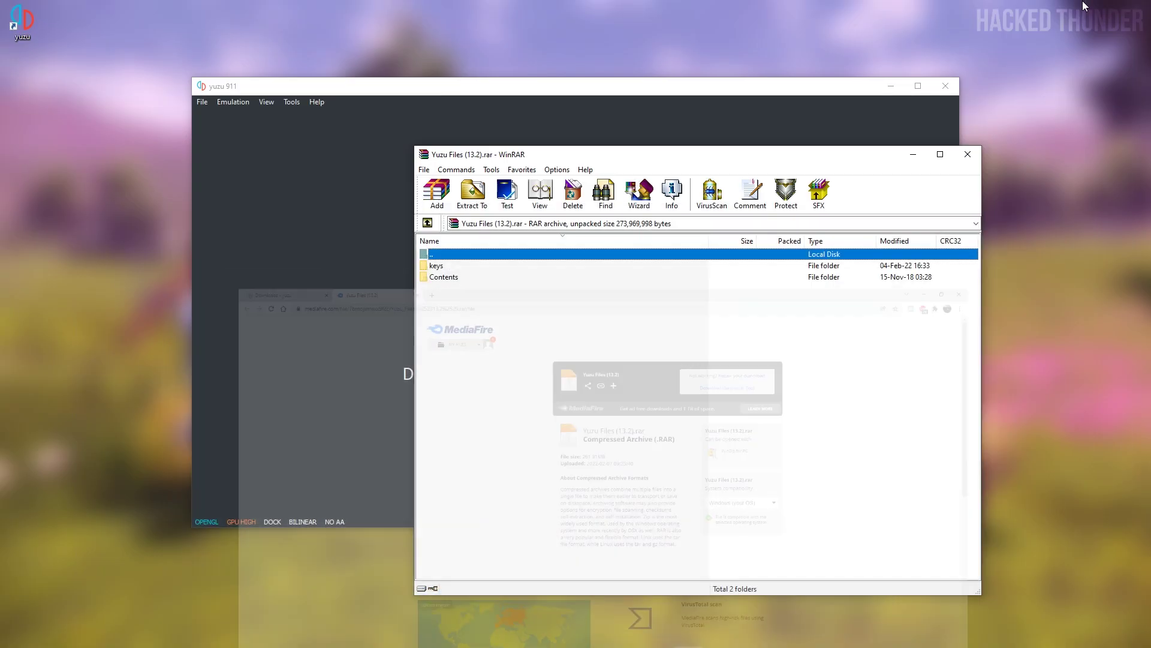
- Open the yuzu data folder from the File menu and copy the archive's keys folder into it
left_click_drag(639, 158, 786, 127)
left_click(390, 95)
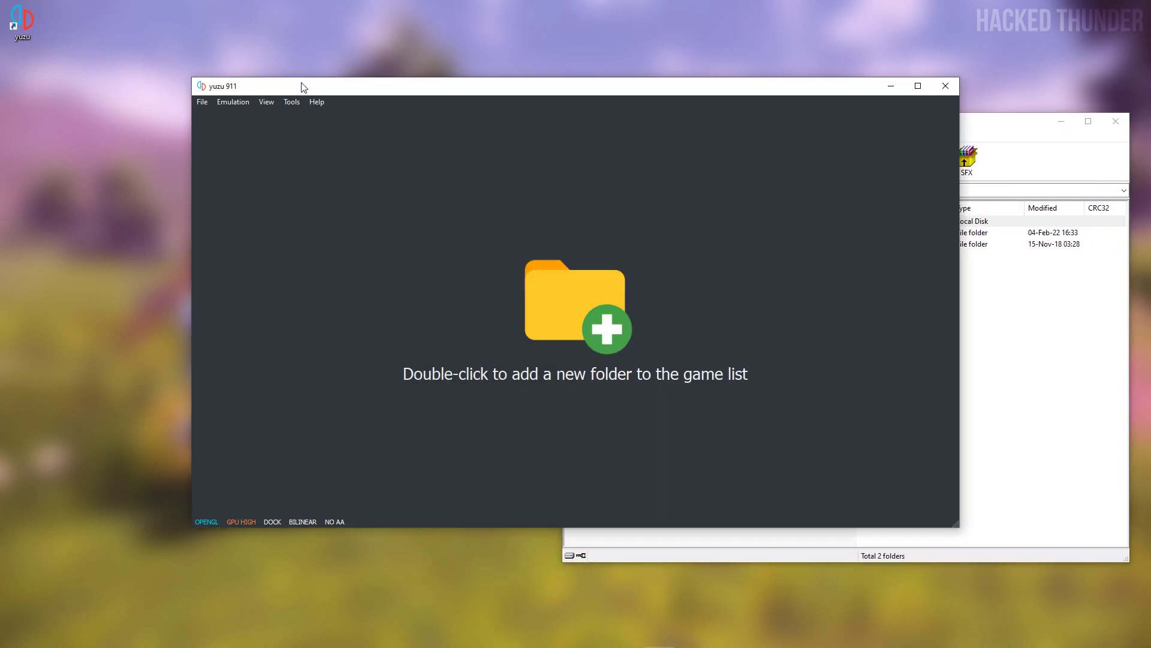
left_click(202, 102)
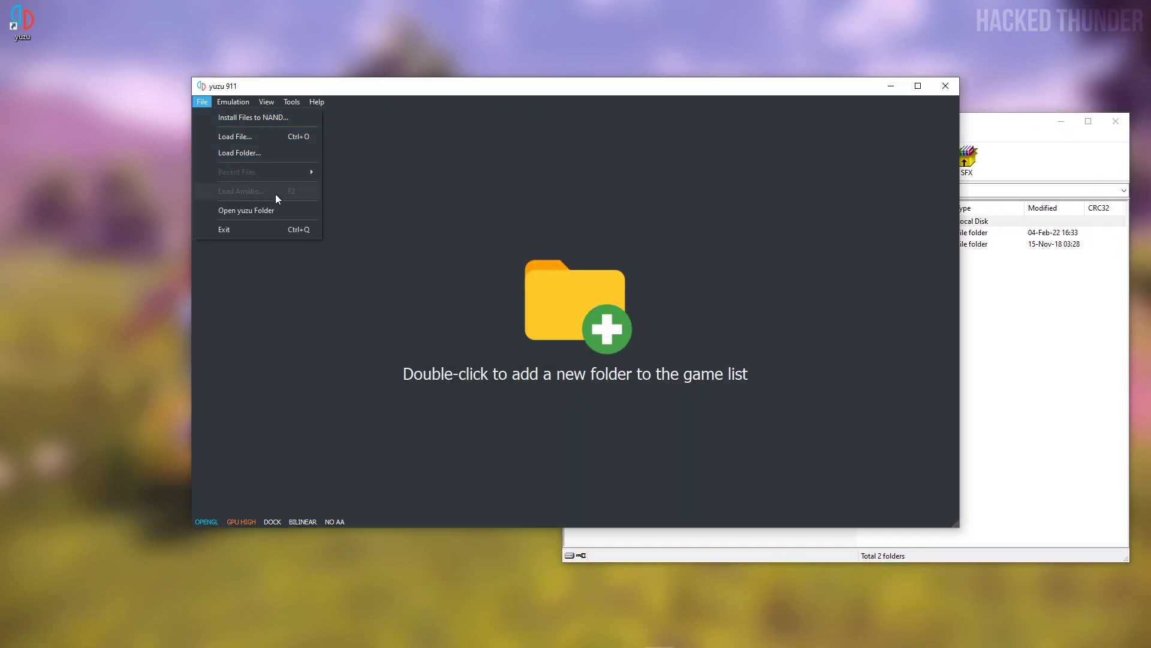
left_click(262, 213)
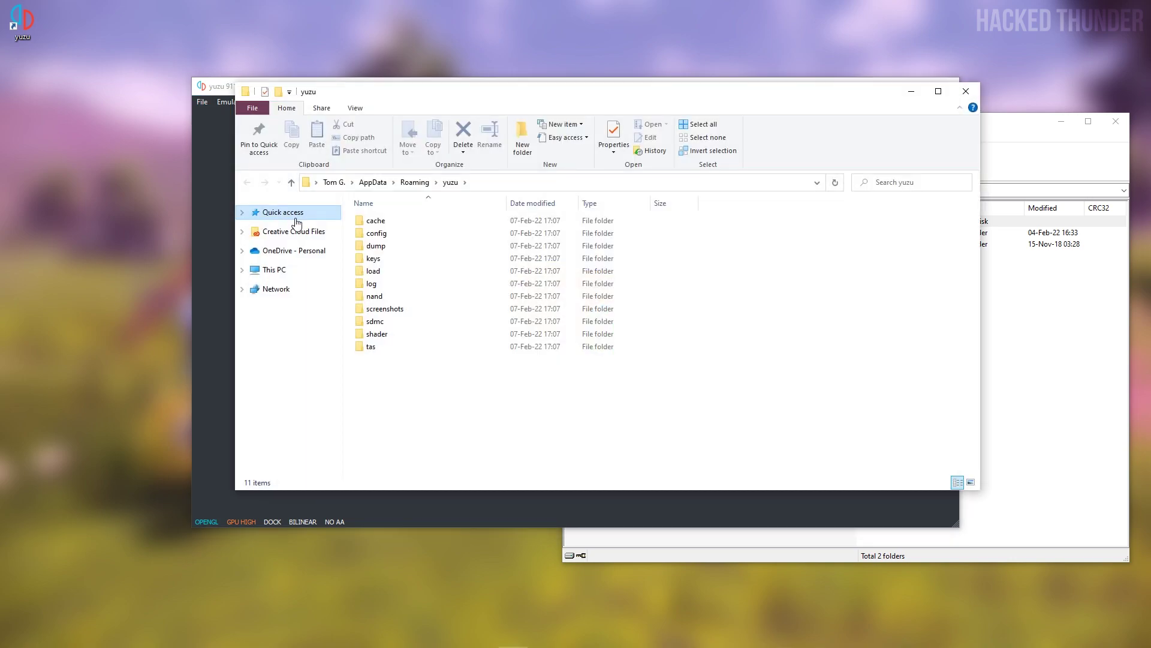
left_click(1024, 327)
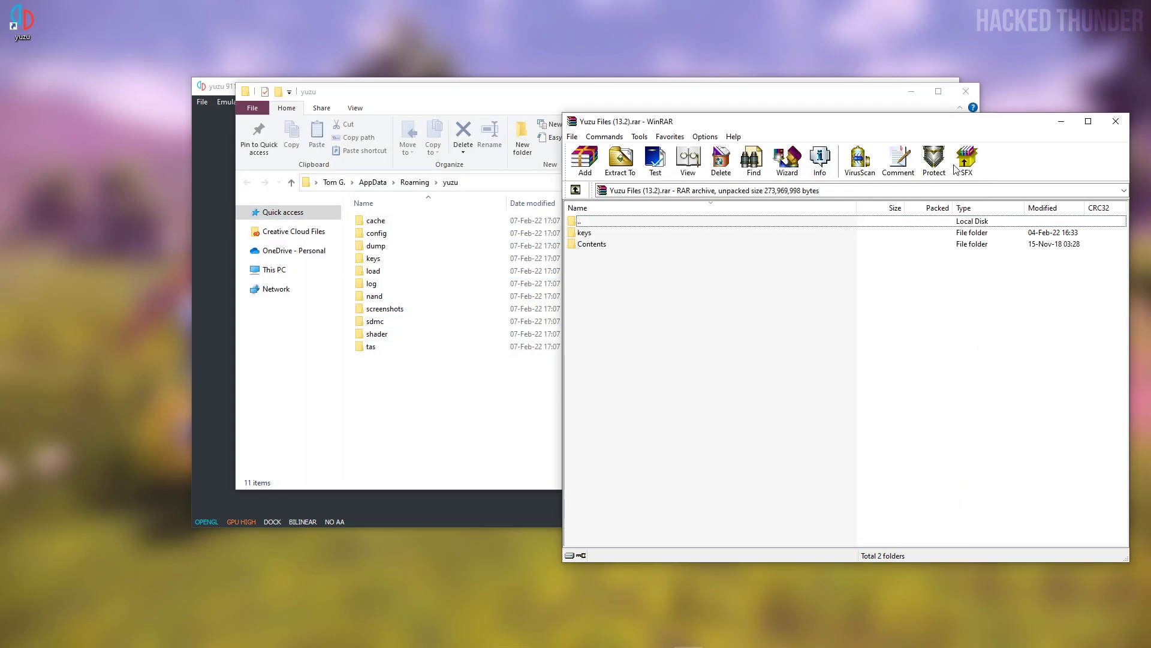
left_click_drag(889, 126, 915, 136)
left_click(627, 248)
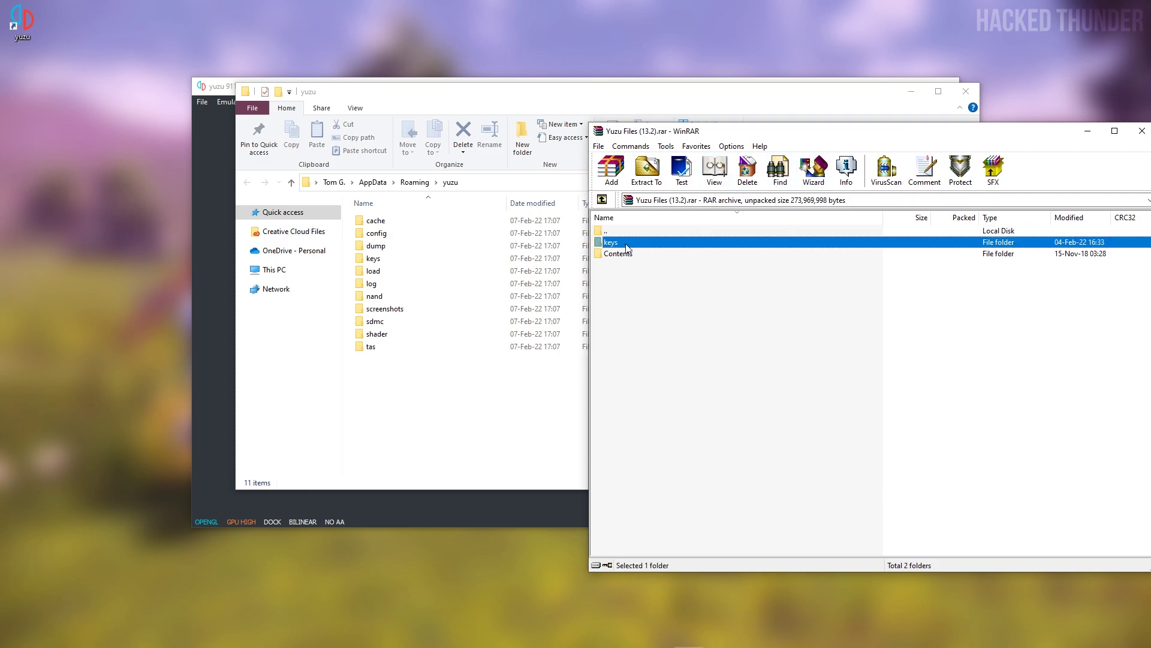
left_click_drag(626, 242, 393, 388)
left_click(429, 412)
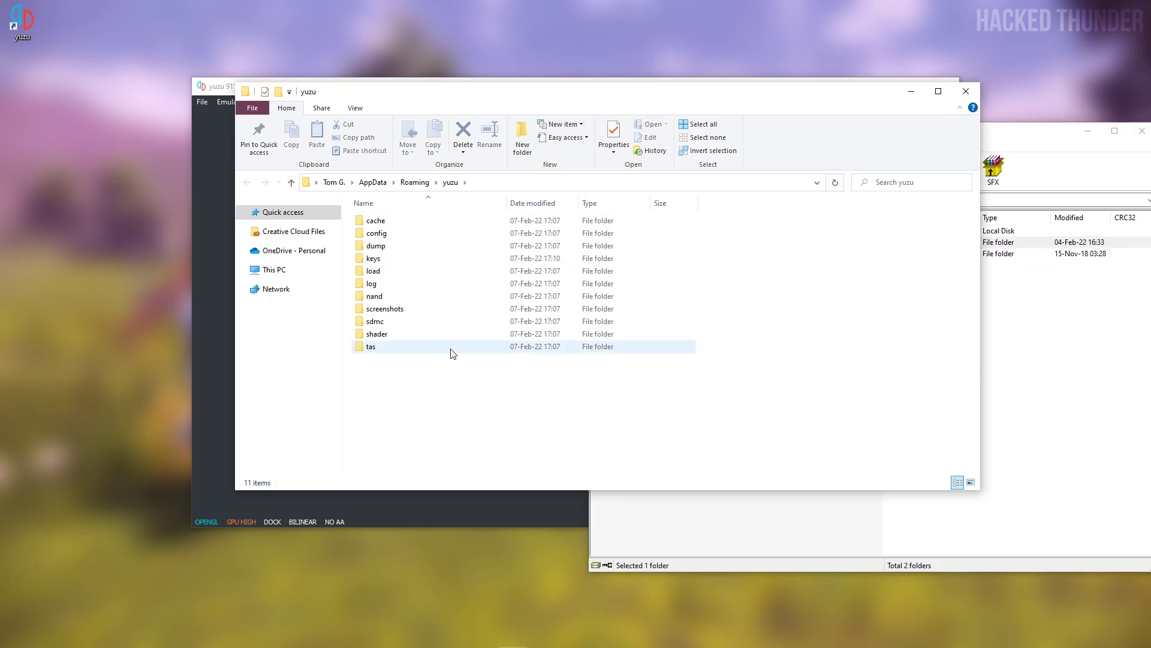
- Copy the Contents folder into nand\system, then close Explorer and WinRAR
double_click(399, 296)
double_click(424, 220)
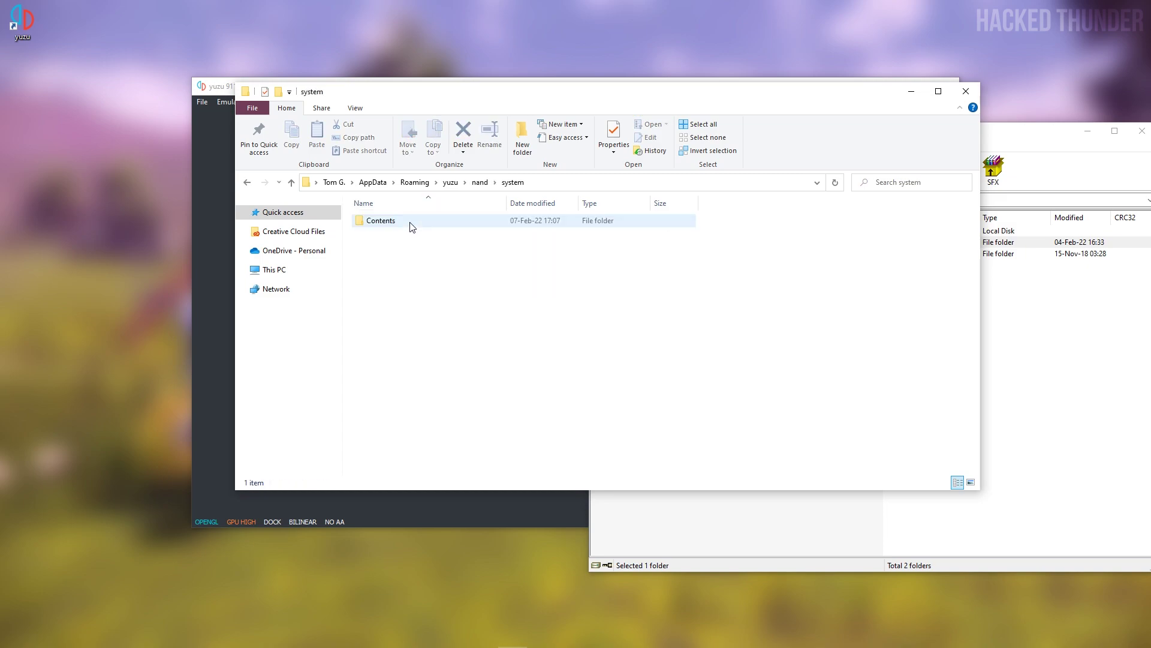
left_click(824, 505)
left_click_drag(630, 255, 399, 282)
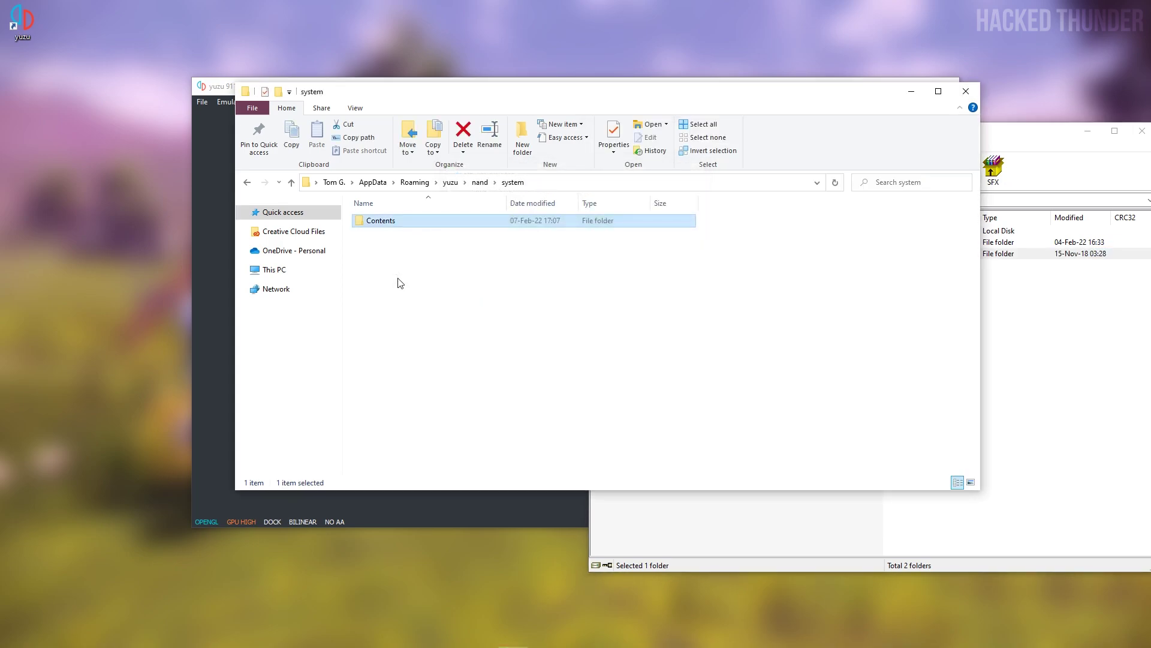
left_click(965, 91)
left_click_drag(995, 131, 855, 159)
left_click(997, 161)
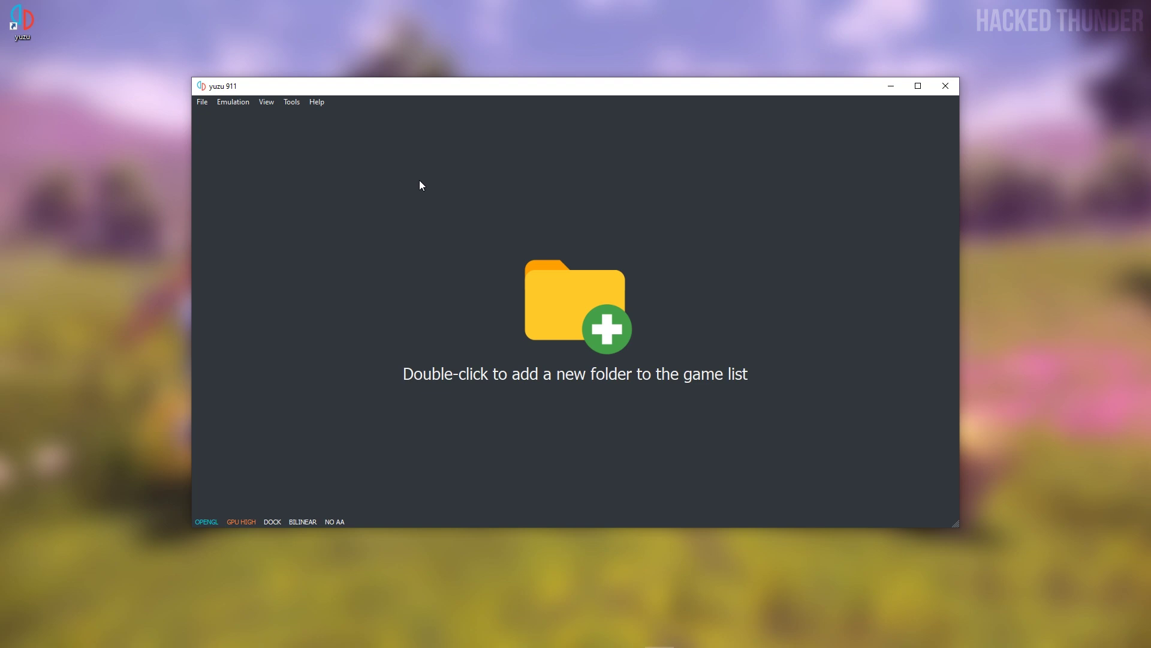
- In yuzu's configuration, set the Graphics shader backend to GLSL
left_click(239, 102)
left_click(266, 174)
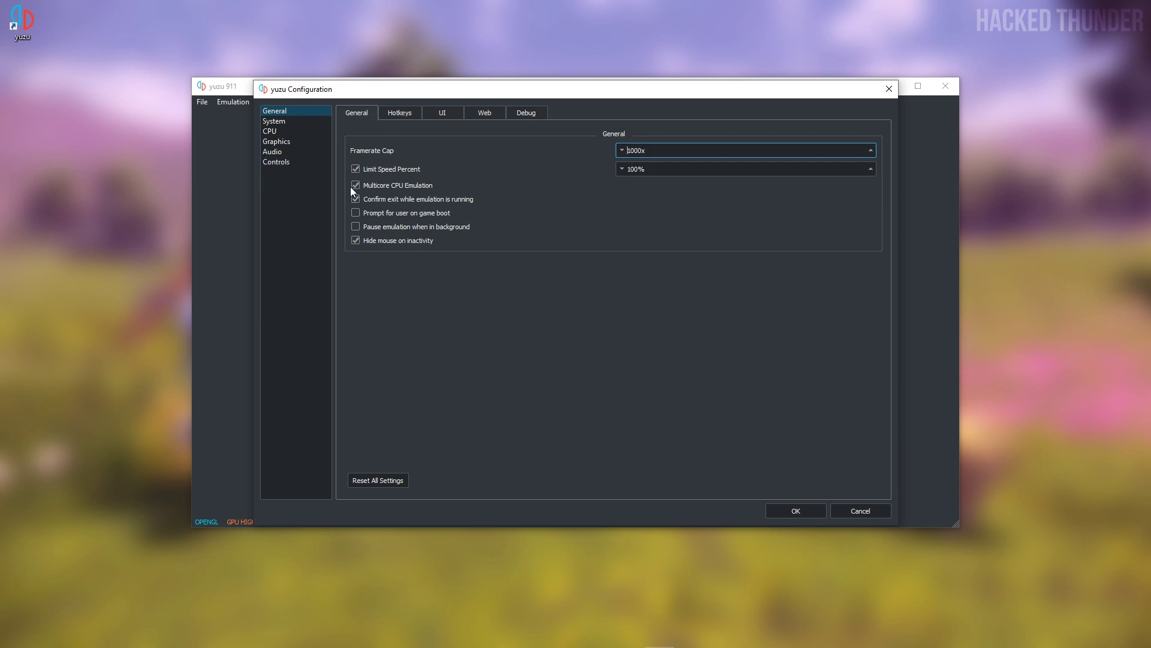
left_click(300, 122)
left_click(298, 134)
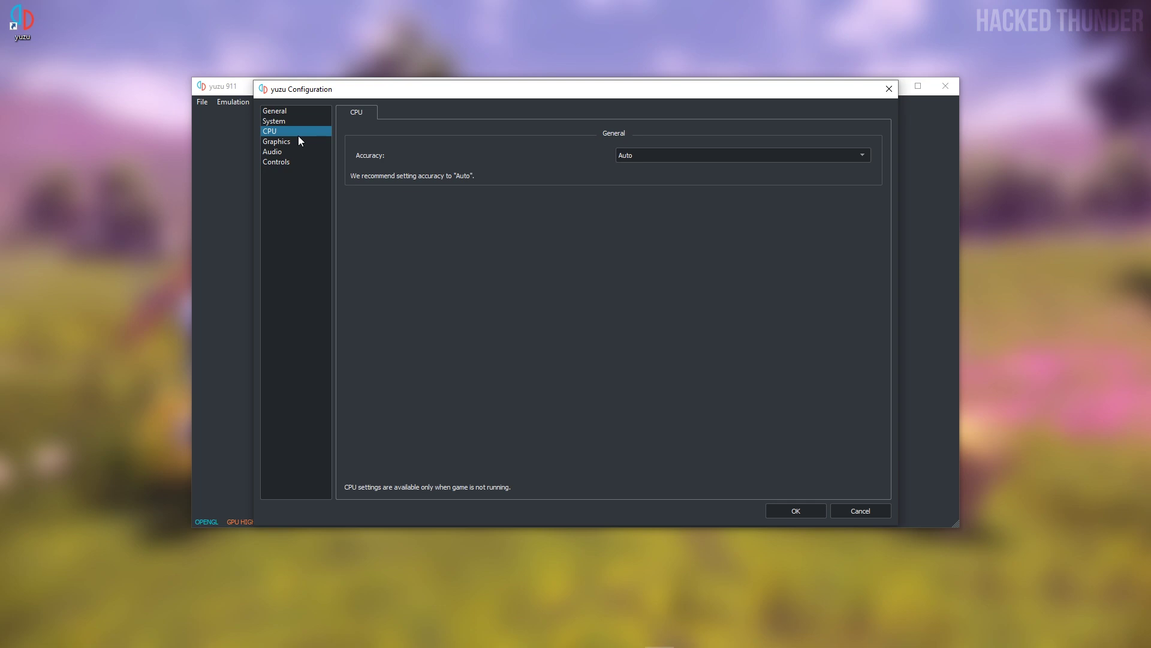
left_click(289, 144)
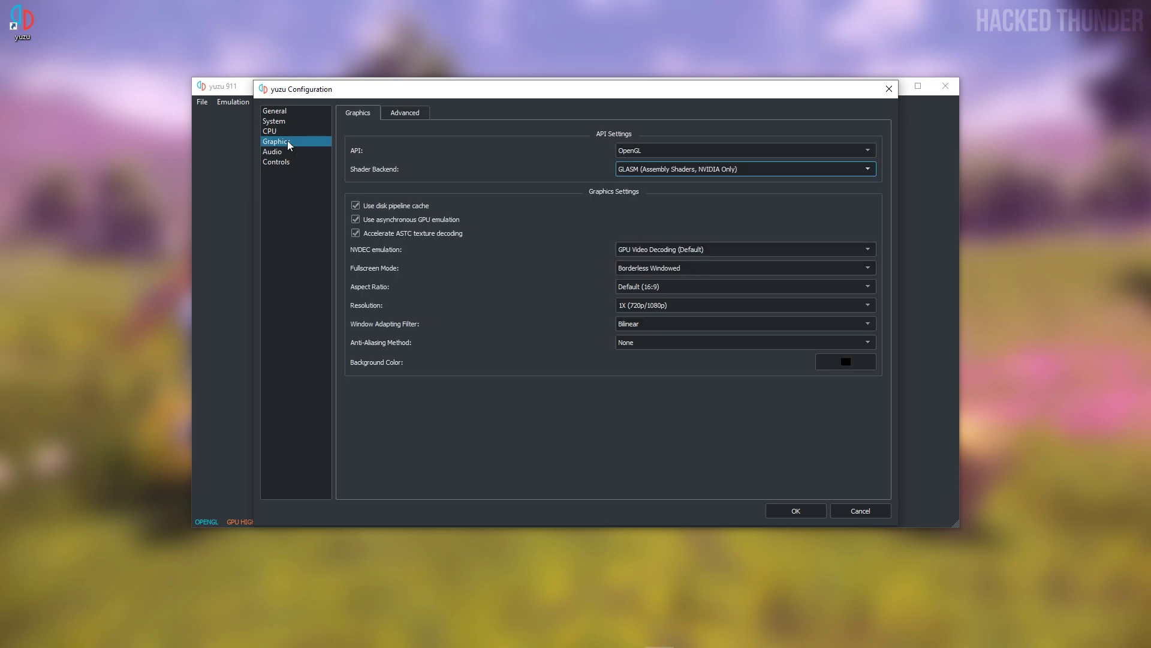
left_click(652, 169)
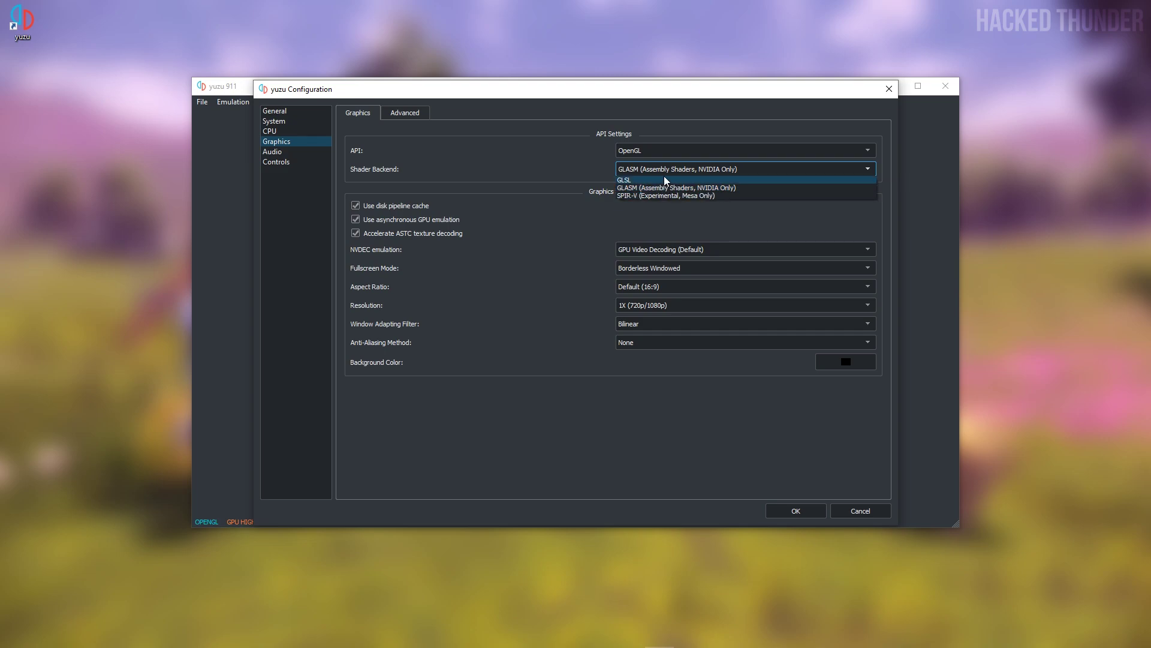
left_click(646, 181)
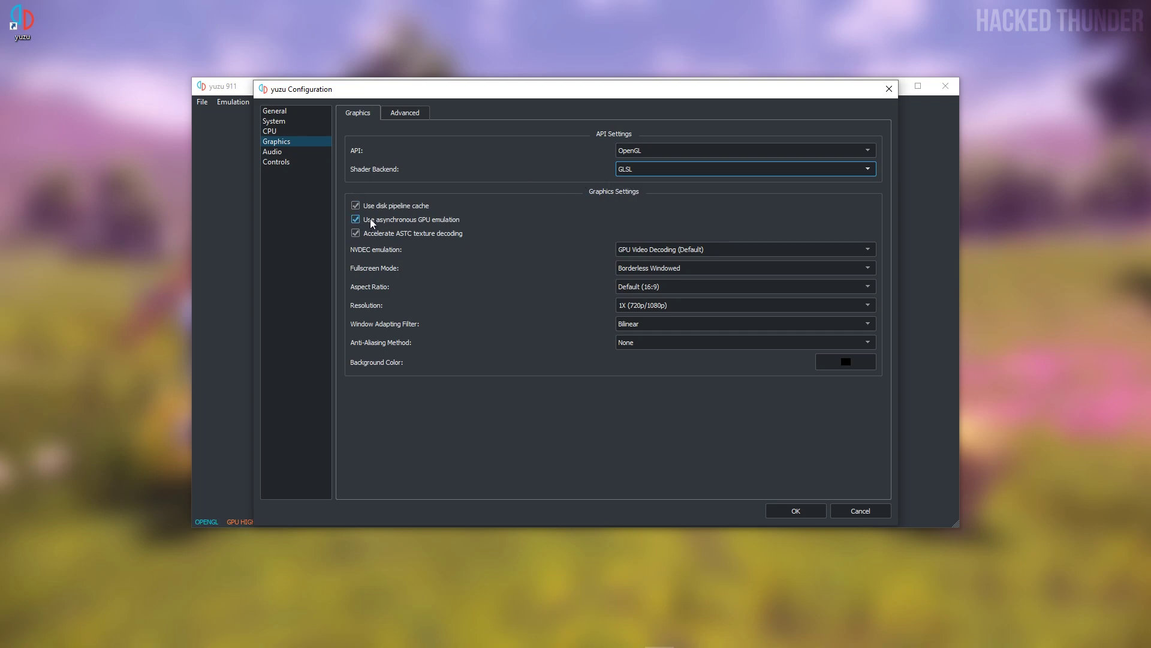
- Connect Player 1 as a Pro Controller using Xbox 360 Controller 0 and save
left_click(301, 151)
left_click(299, 162)
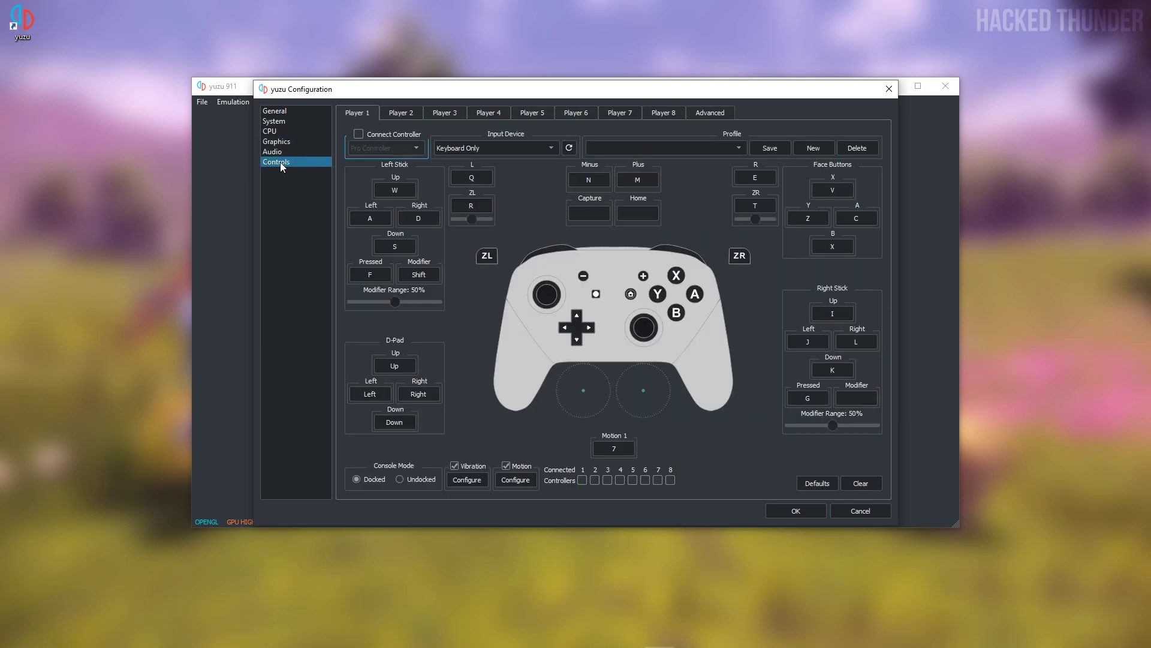
left_click(358, 133)
left_click(387, 147)
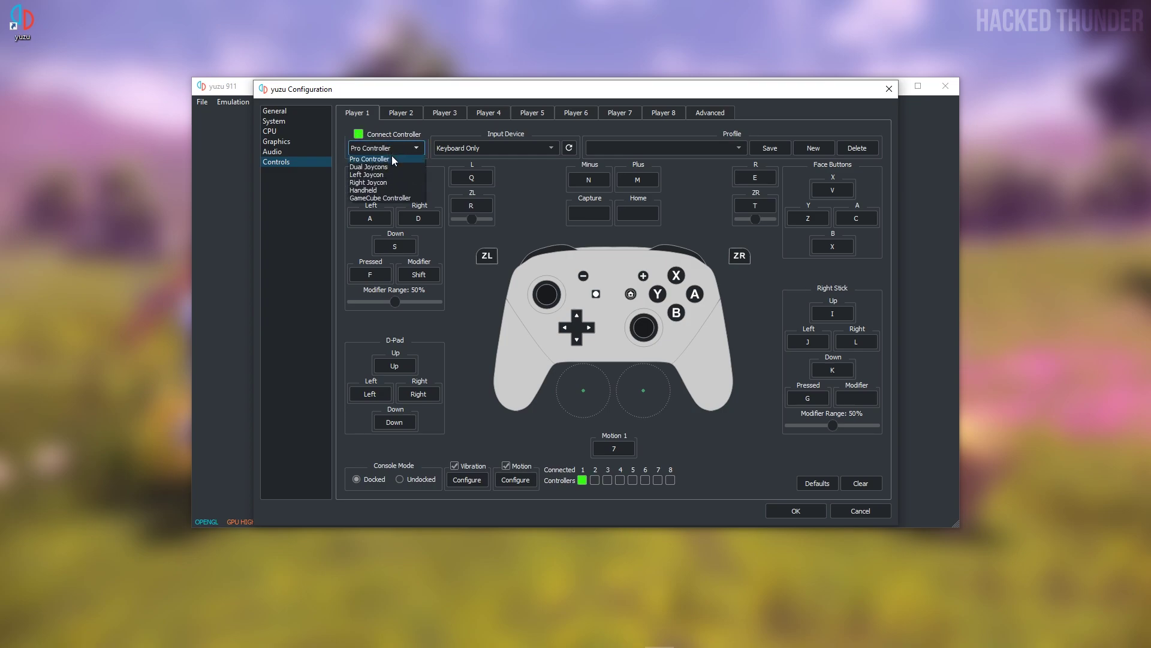
left_click(389, 157)
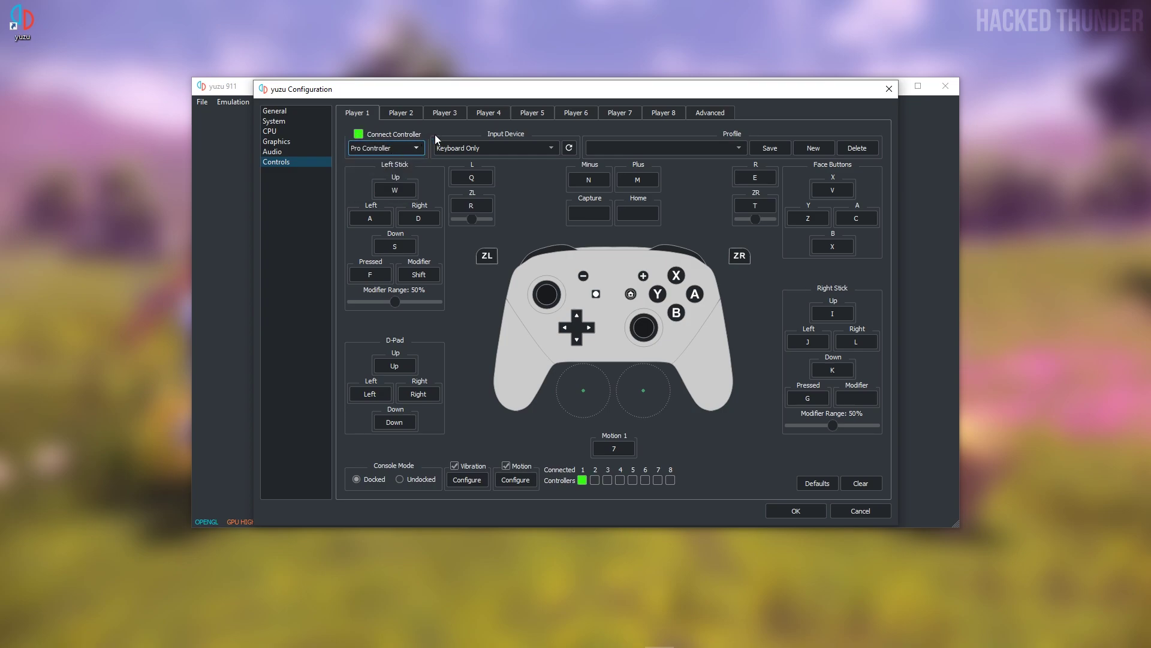
left_click(509, 146)
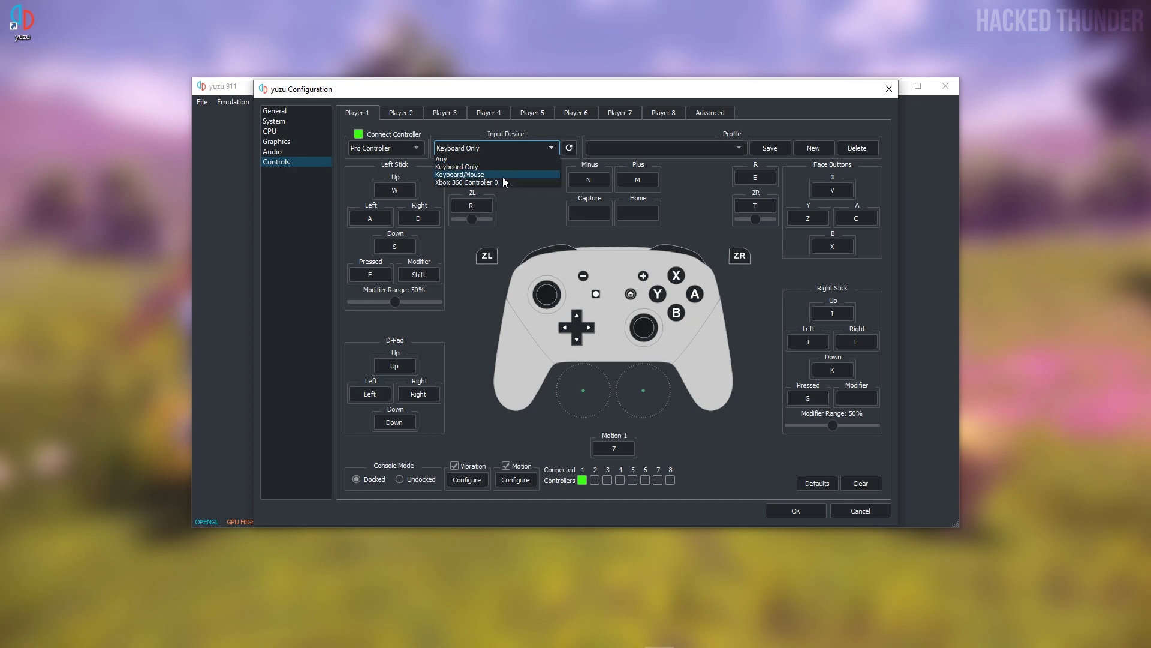
left_click(502, 181)
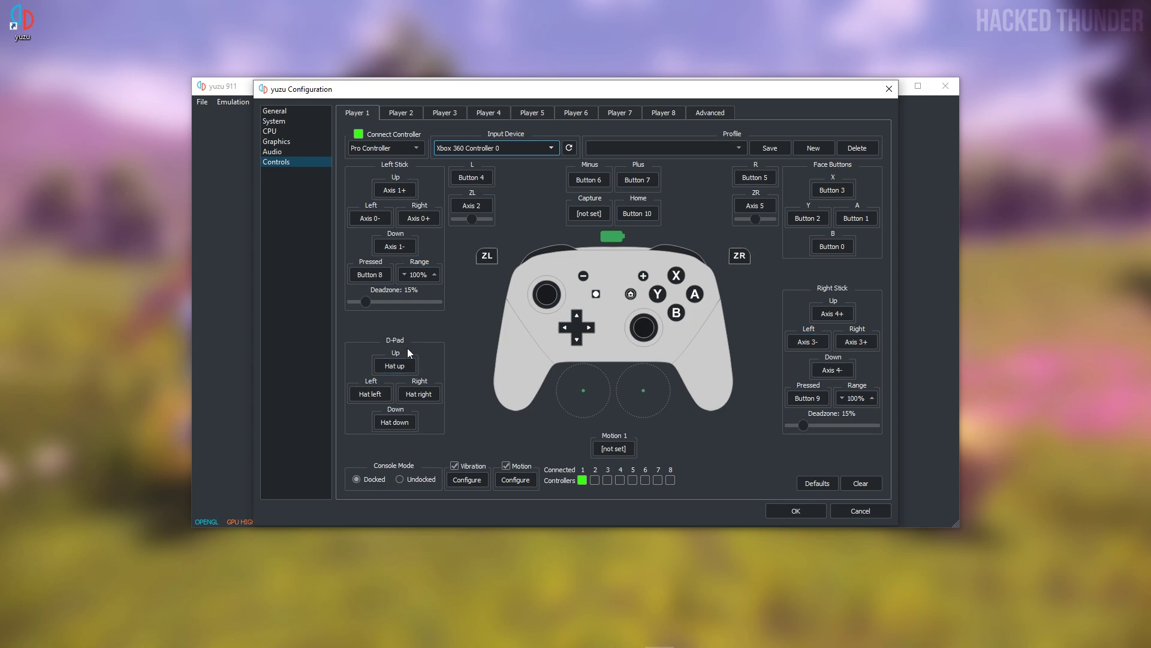
left_click(805, 513)
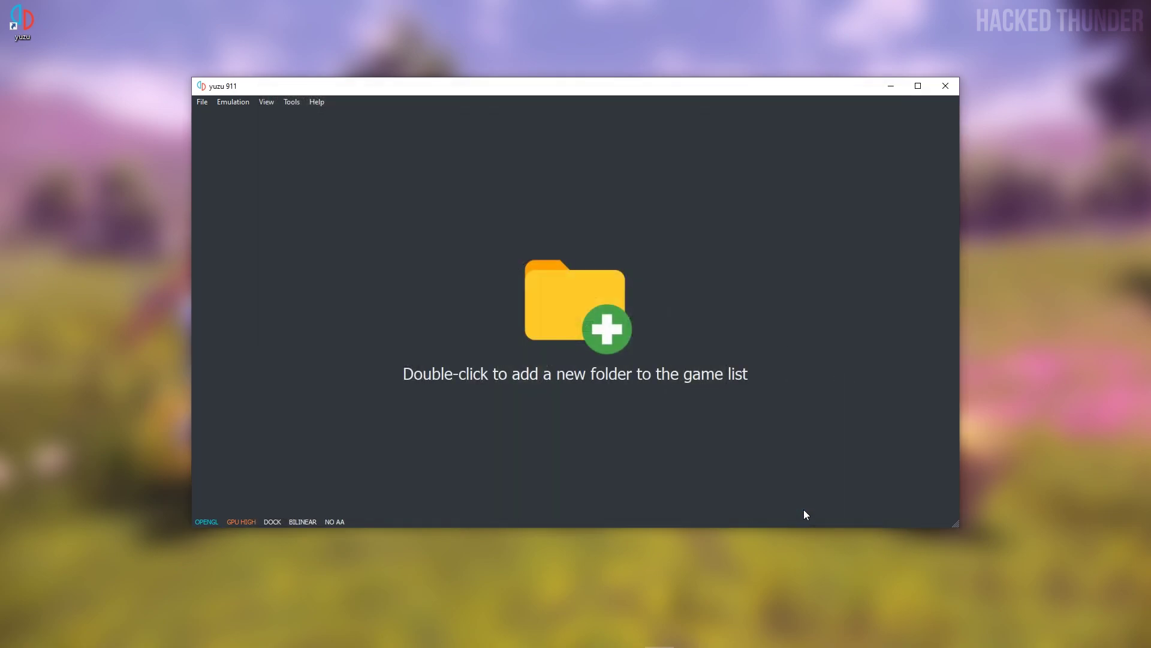
- Switch the status-bar GPU accuracy button from GPU HIGH to GPU NORMAL
left_click(244, 522)
- Search Google for nsw2u after first trying taodu and ziperto
left_click(543, 637)
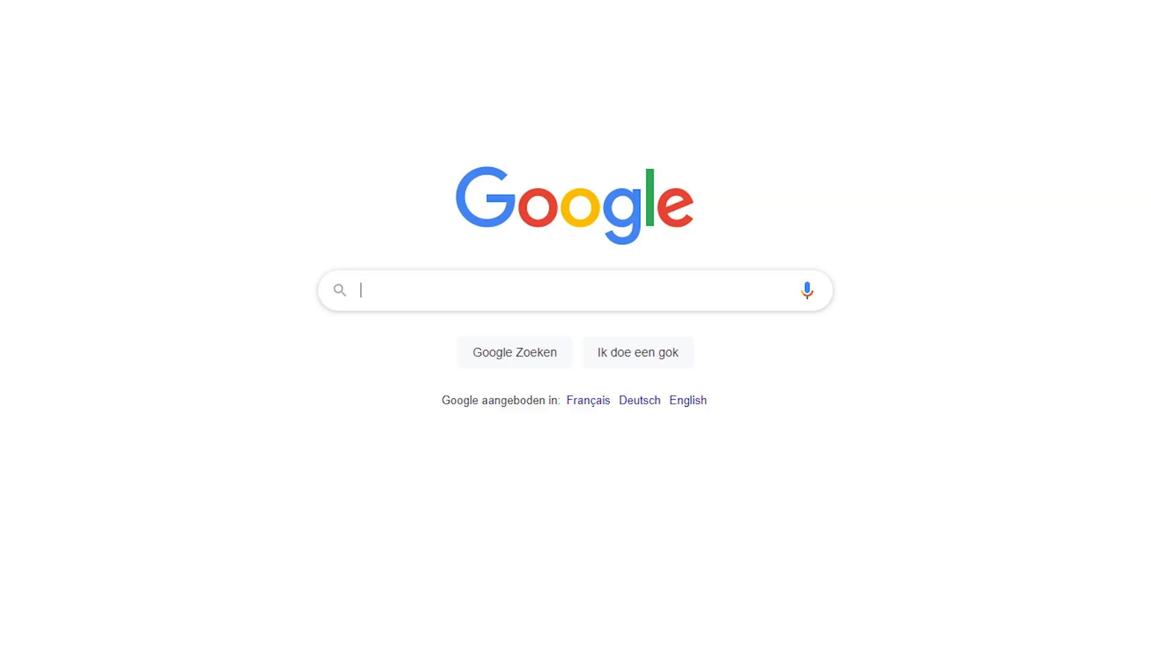
type("taodu")
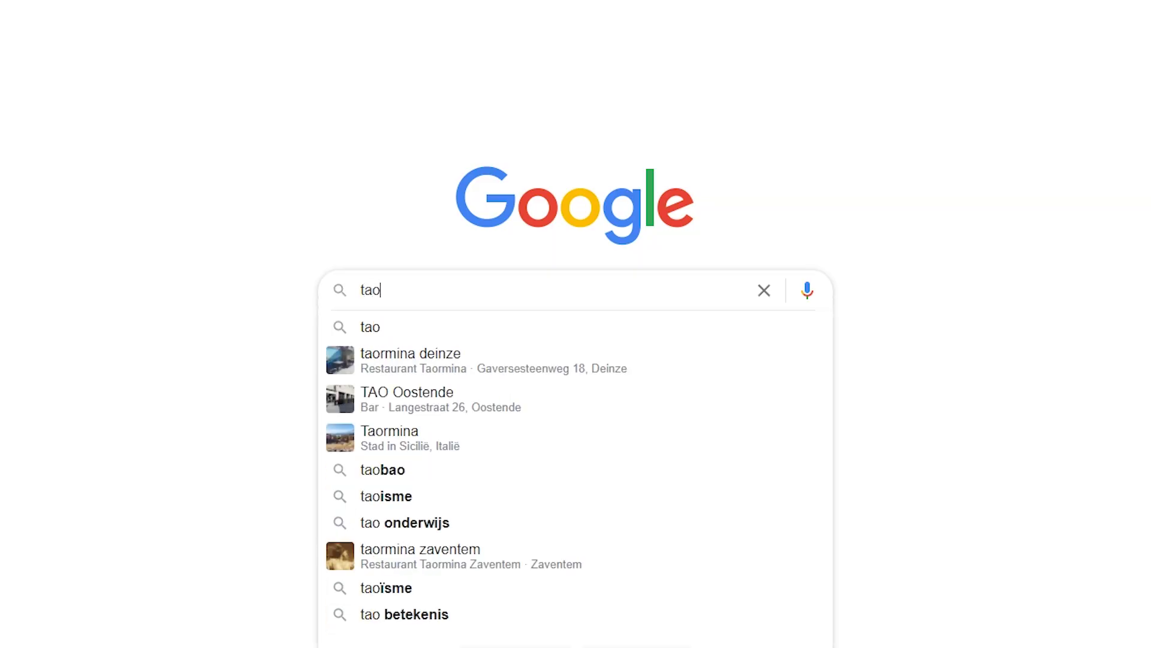
key("BackSpace")
key("BackSpace")
key("BackSpace")
key("BackSpace")
key("BackSpace")
type("zipett")
key("BackSpace")
key("BackSpace")
type("rto")
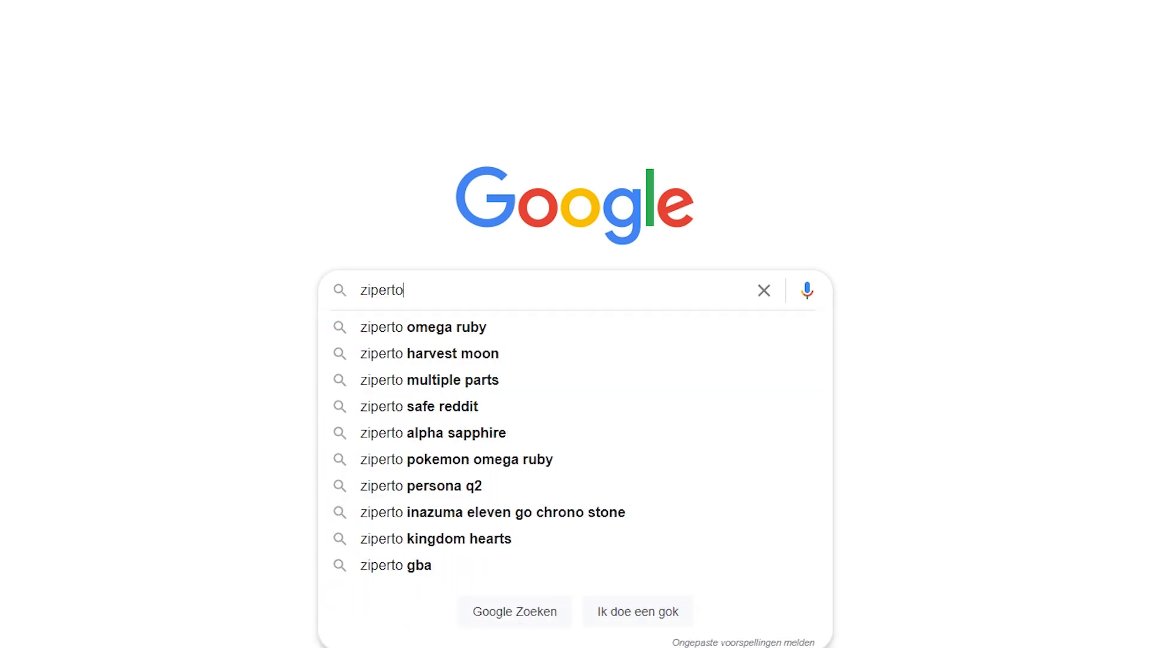
key("BackSpace")
key("BackSpace")
key("BackSpace")
key("BackSpace")
key("BackSpace")
key("BackSpace")
key("BackSpace")
type("nsw2u")
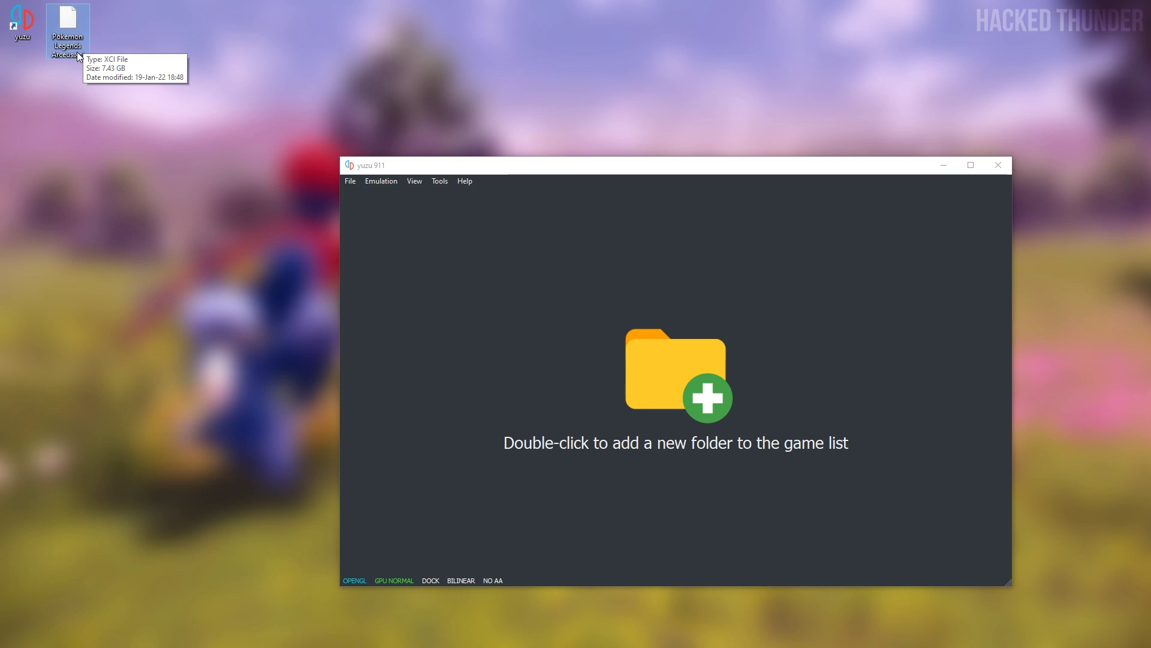
- Create a desktop folder named Switch and move the Pokémon Legends Arceus file into it
right_click(108, 45)
mouse_move(193, 173)
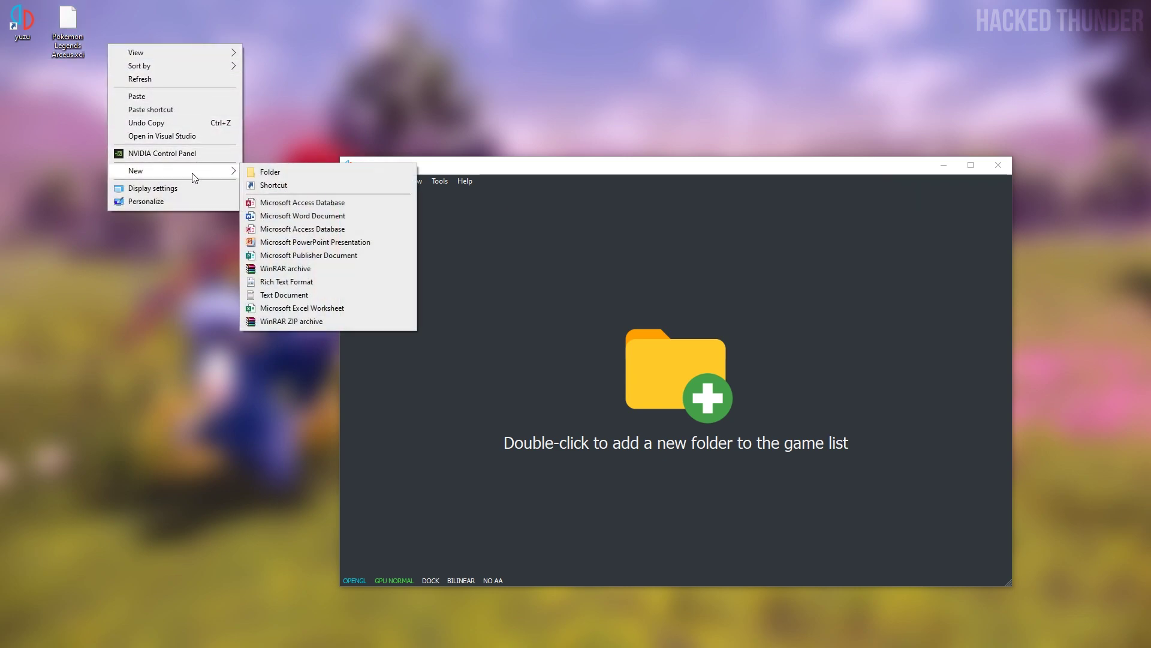
left_click(263, 174)
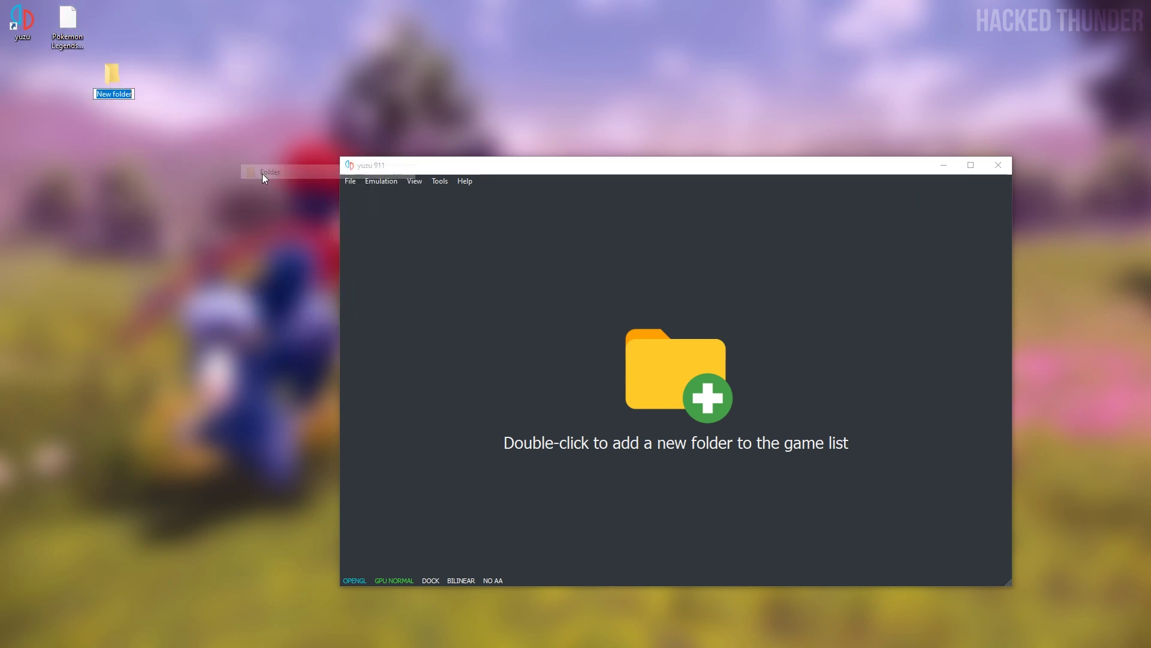
type("Switch")
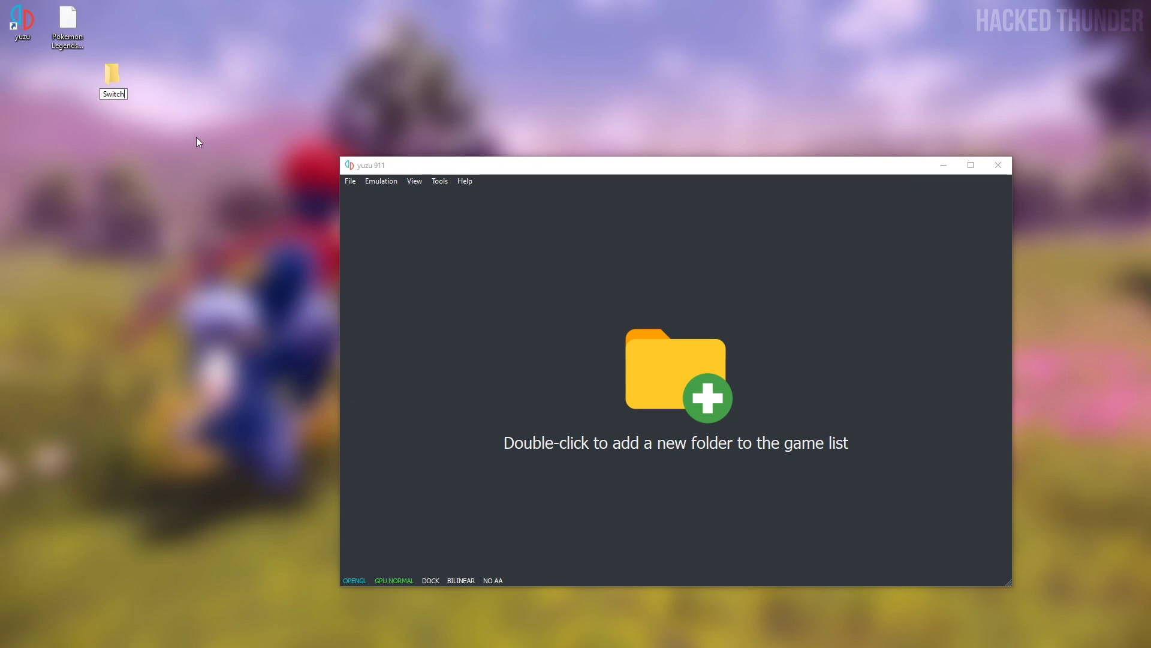
key("Return")
left_click_drag(111, 78, 113, 23)
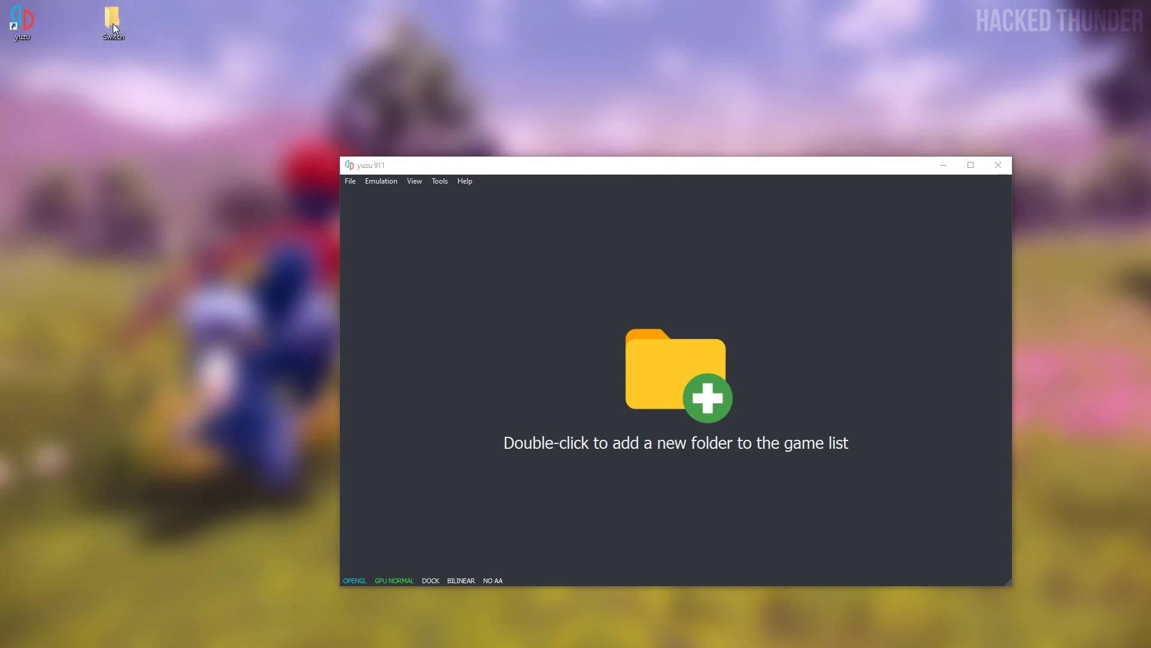
left_click_drag(464, 165, 462, 159)
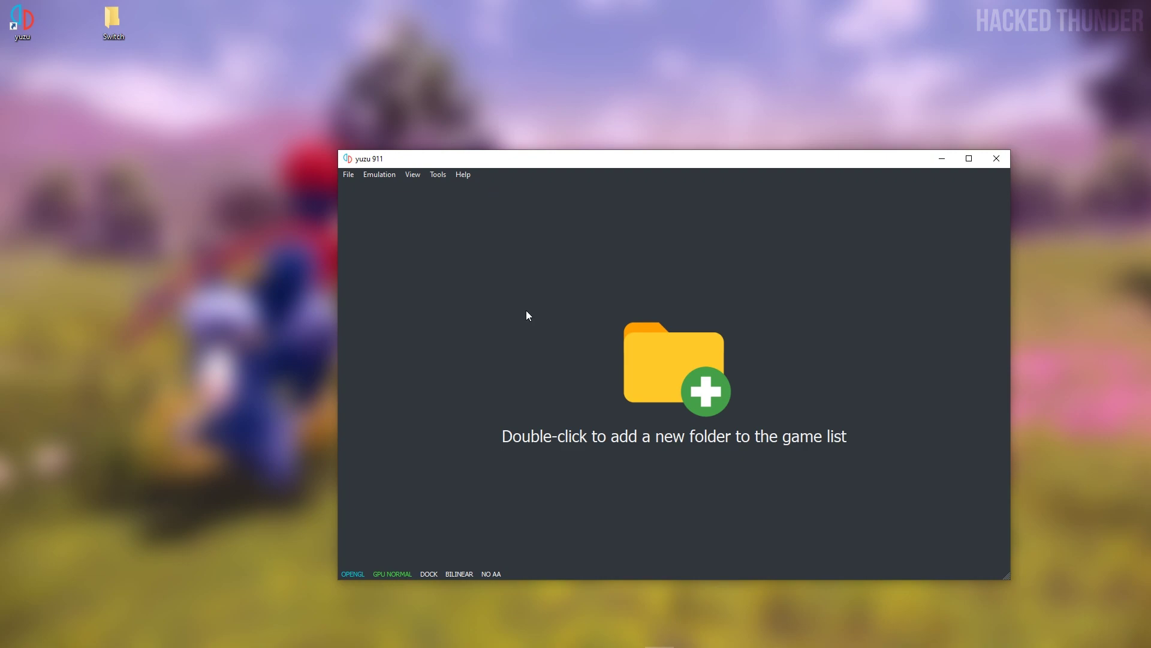
- Add the Desktop\Switch folder as a yuzu game directory
double_click(642, 350)
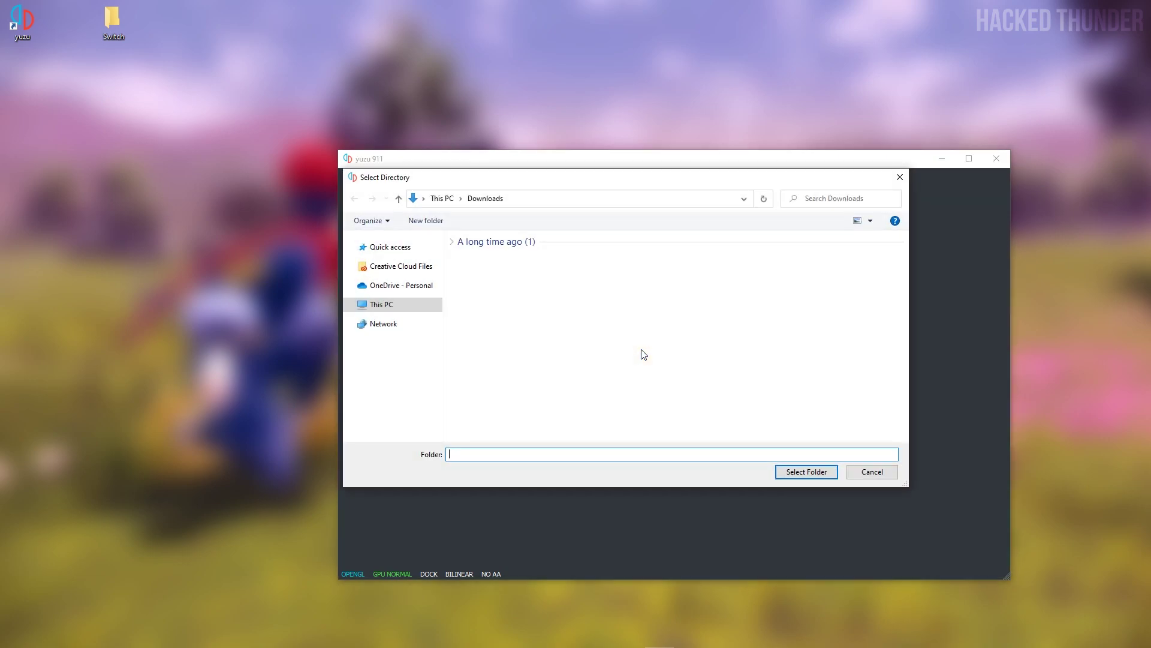
left_click(388, 309)
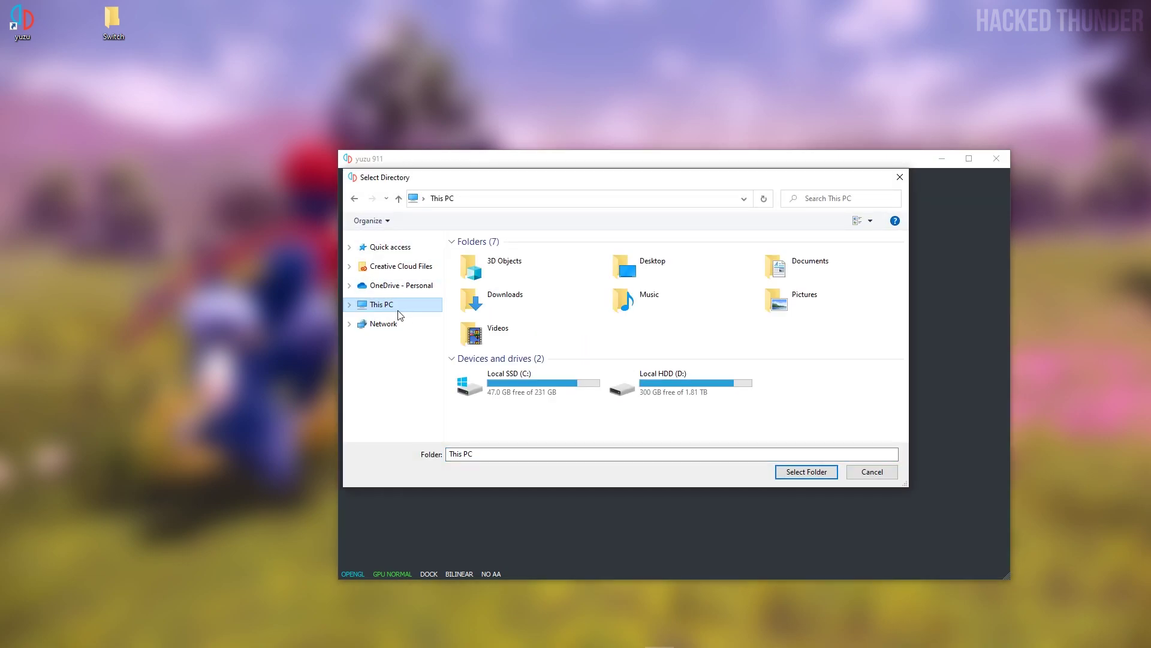
double_click(689, 262)
left_click(490, 271)
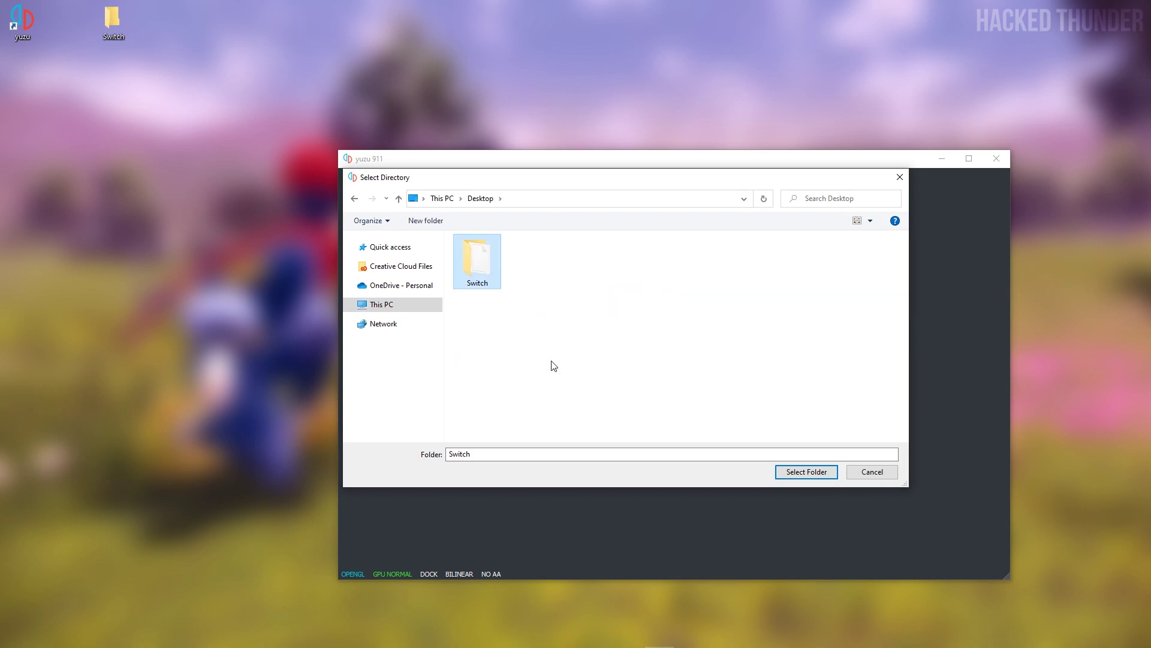
left_click(801, 473)
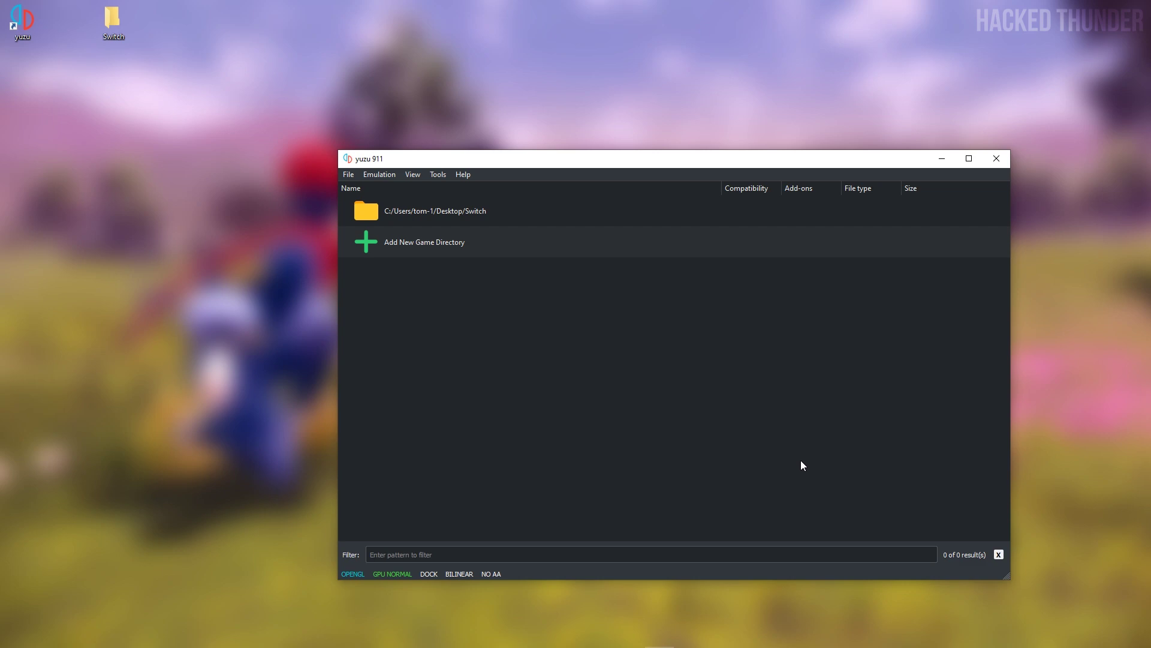
- Restart yuzu so the game list shows Pokémon Legends: Arceus
left_click(996, 158)
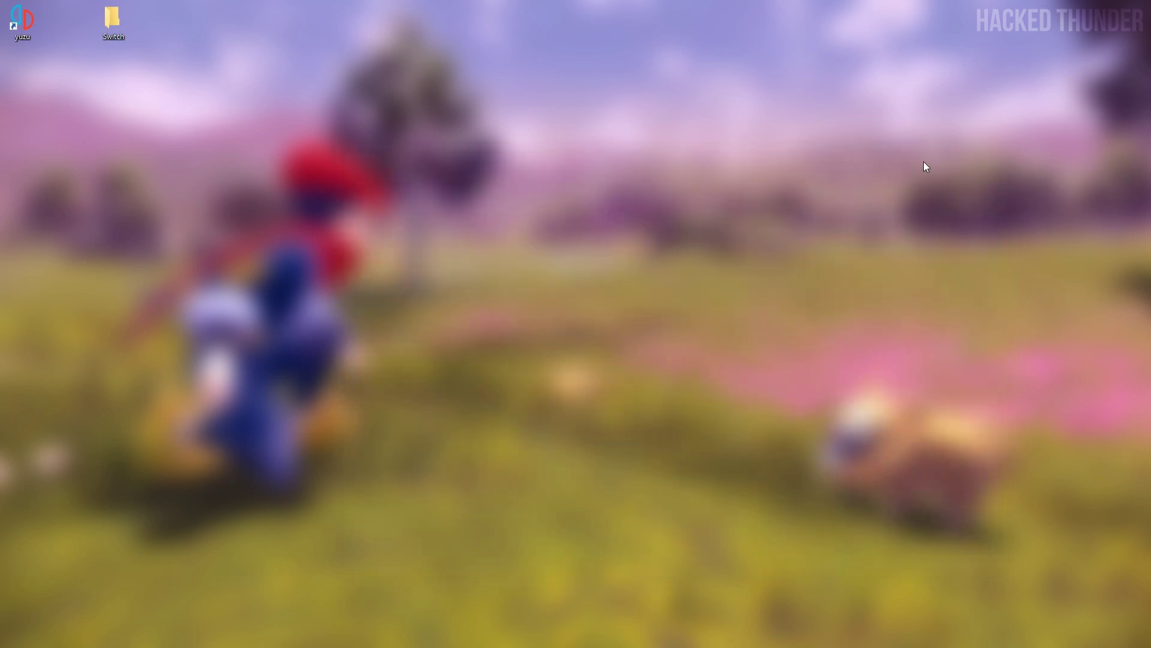
double_click(33, 23)
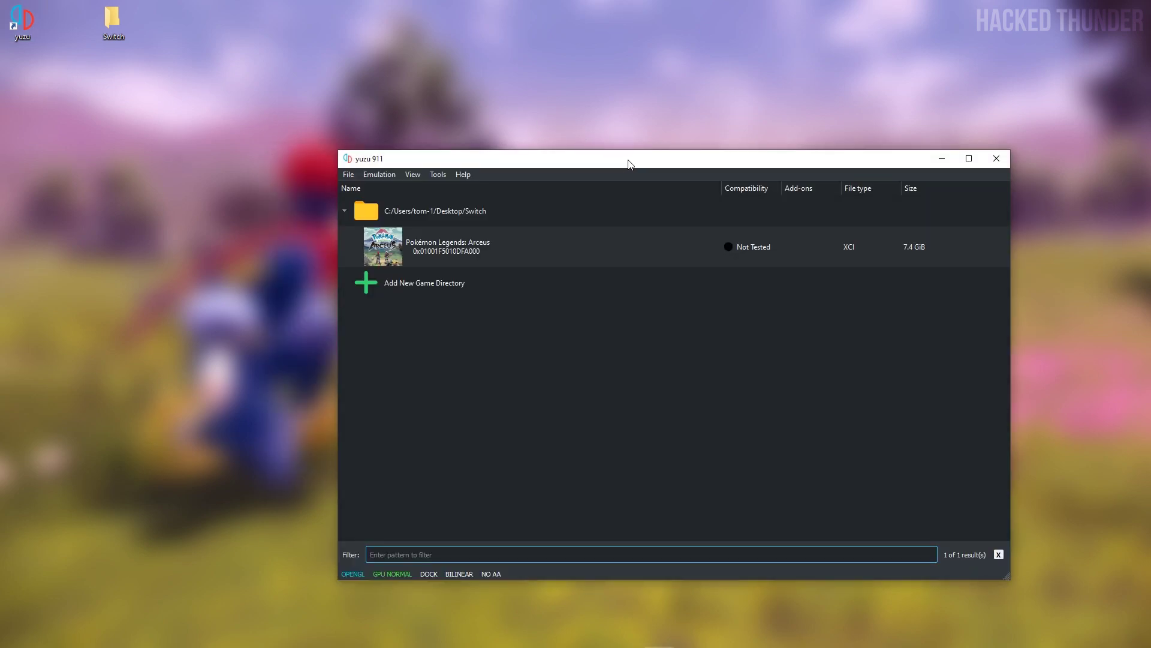
left_click_drag(627, 162, 611, 146)
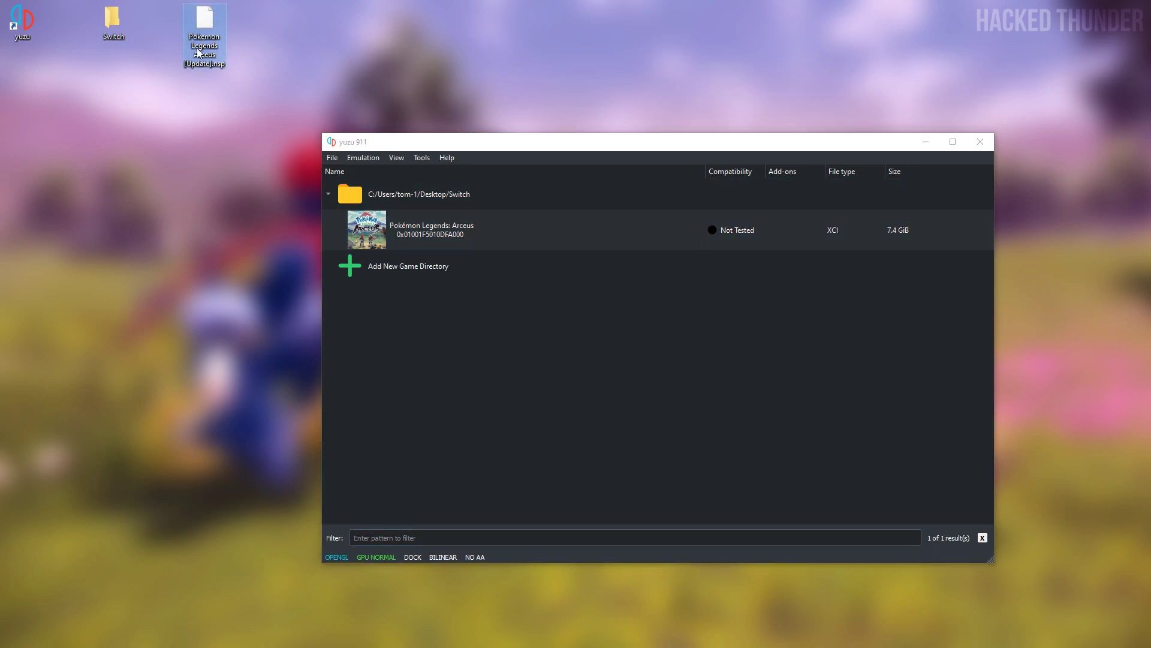
- Start File > Install Files to NAND in yuzu and browse to the Desktop folder
left_click(384, 146)
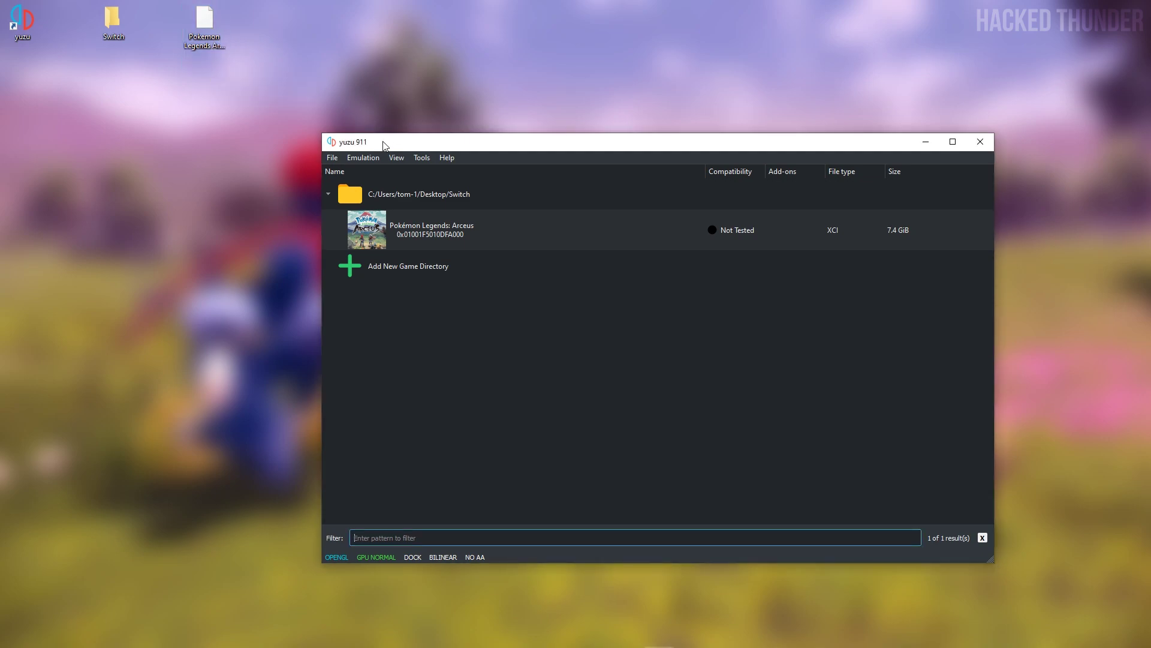
left_click(332, 158)
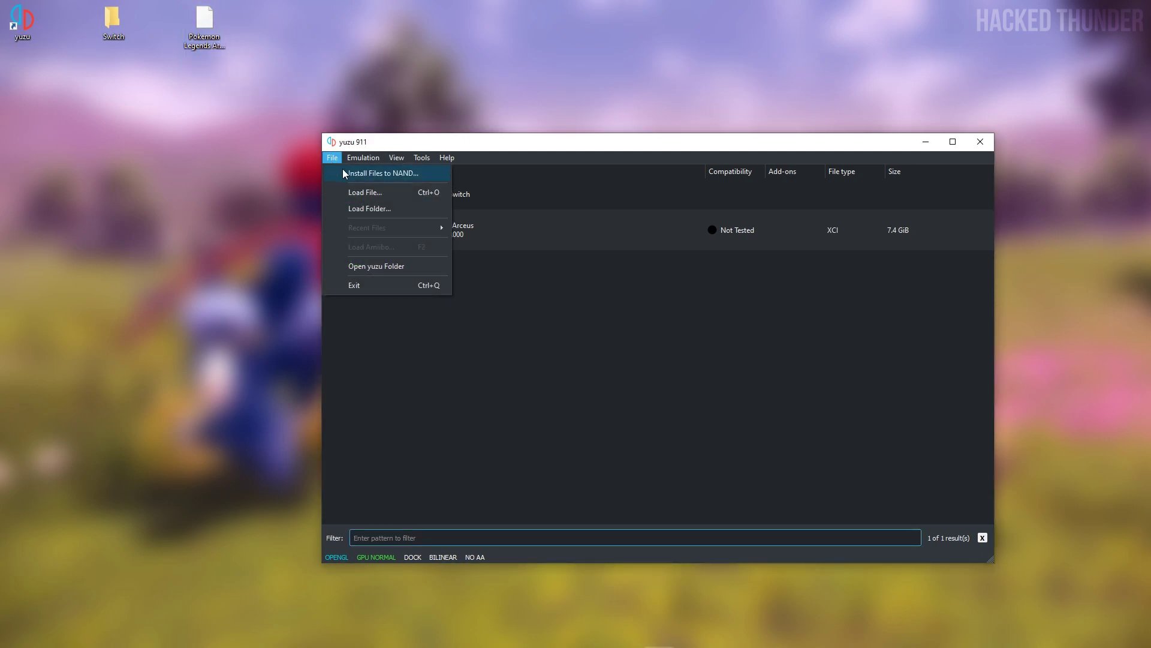
left_click(397, 174)
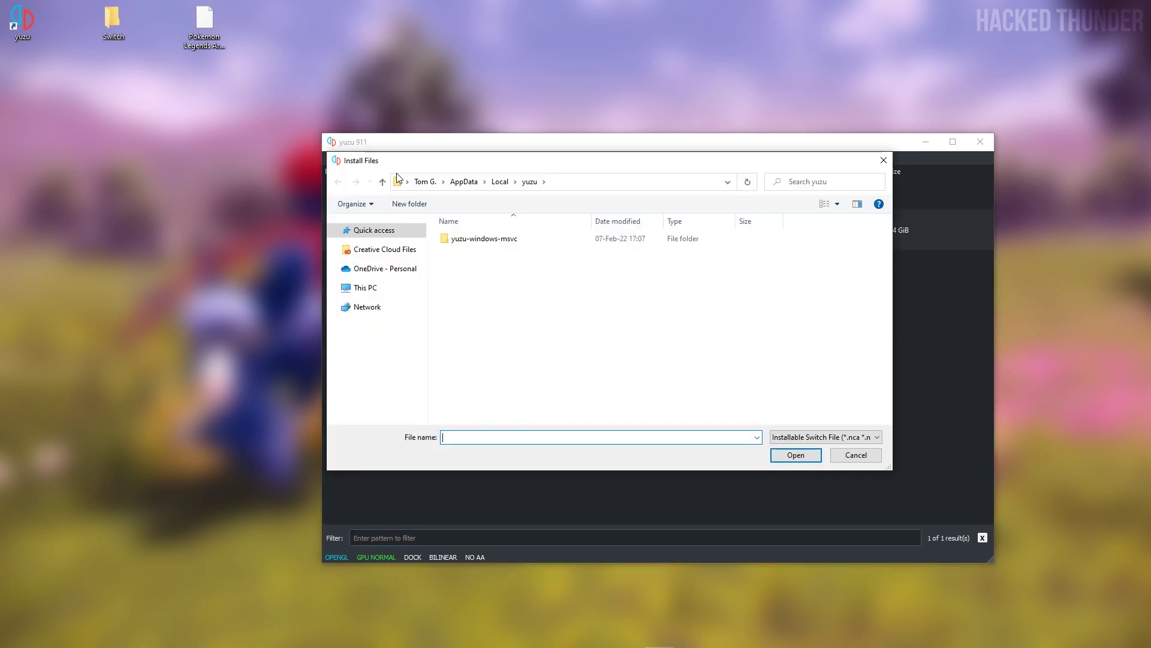
left_click(365, 287)
double_click(602, 250)
- Install 'Pokemon Legends Arceus [Update].nsp' to NAND and confirm the 1 newly installed file
left_click(524, 237)
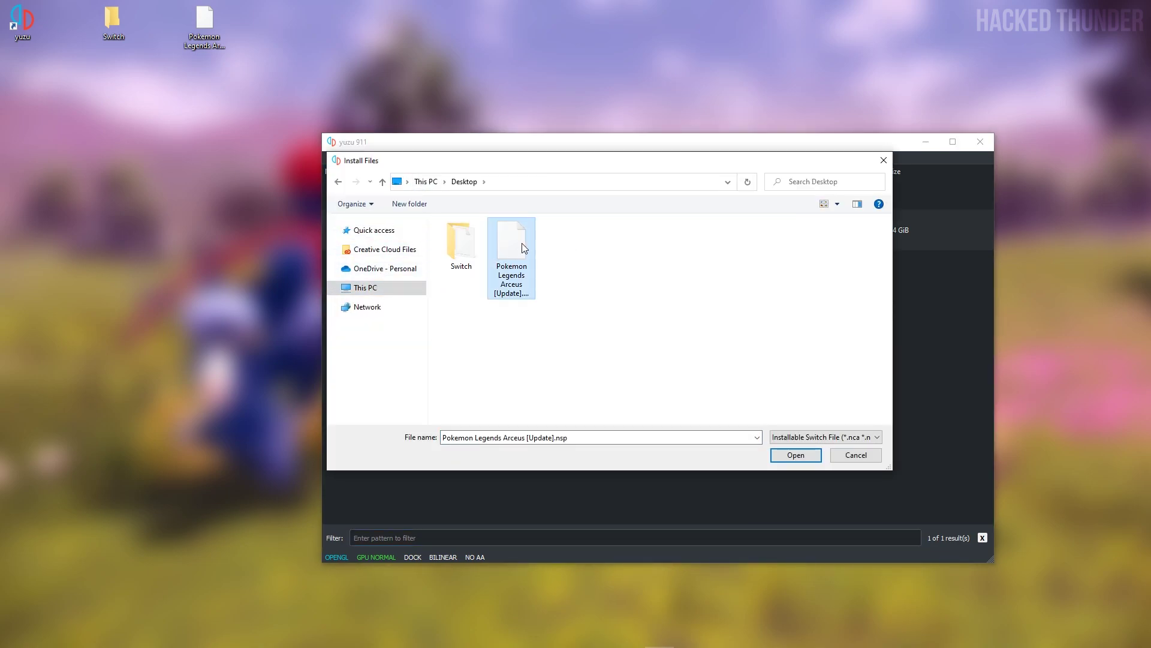
left_click(794, 456)
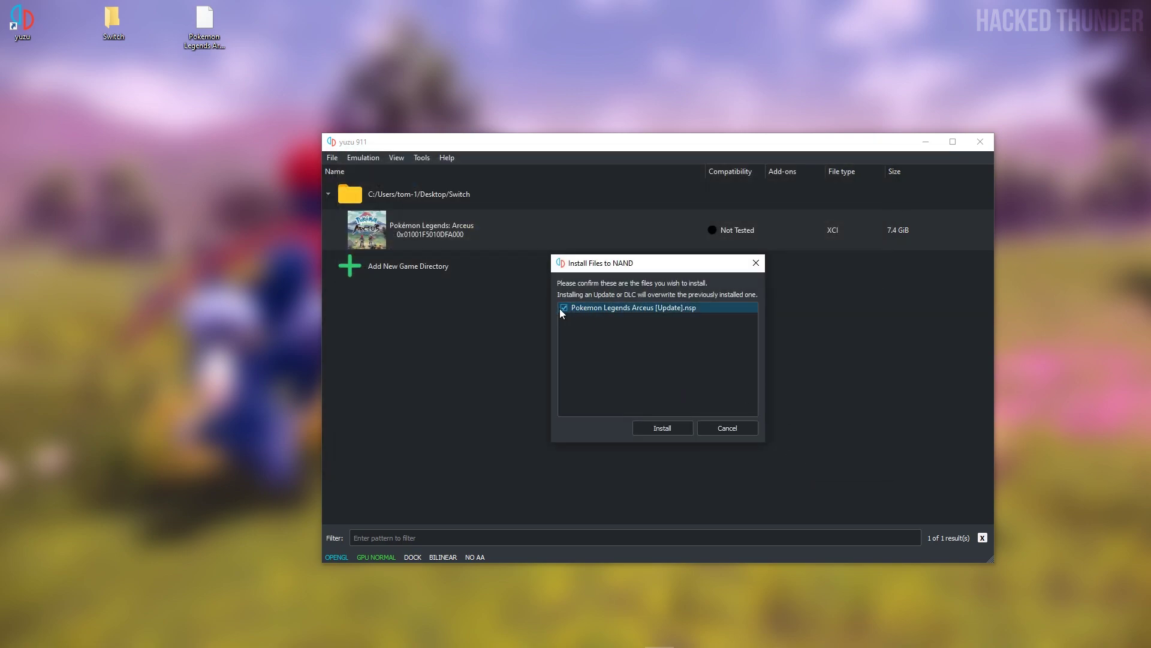
left_click(665, 429)
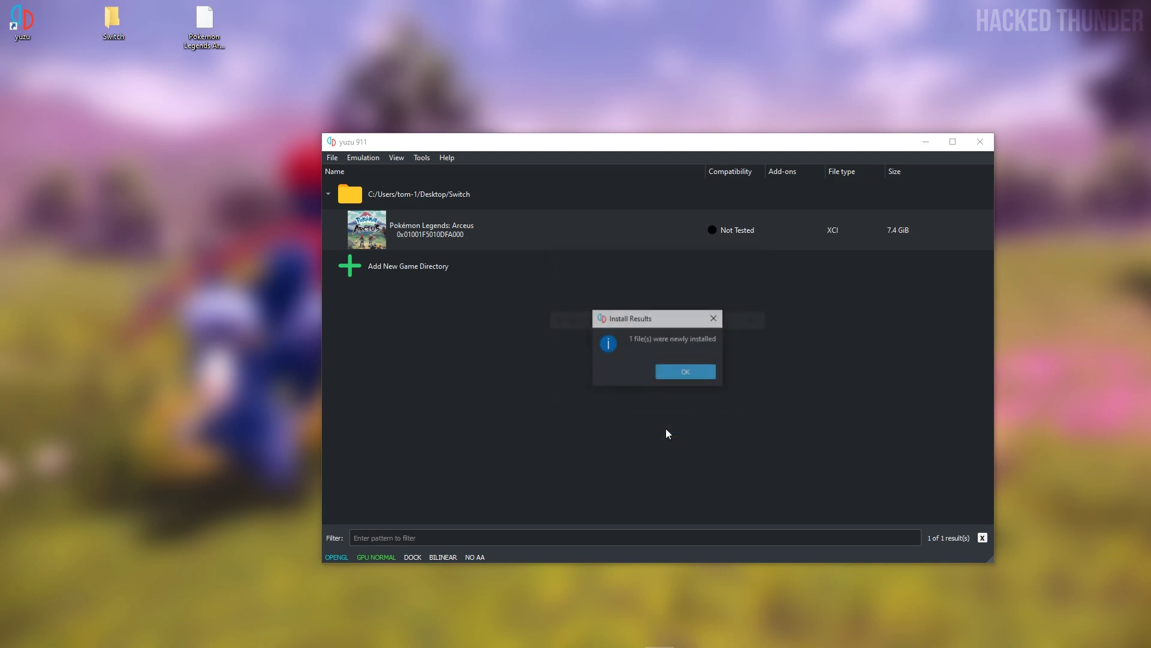
left_click(683, 373)
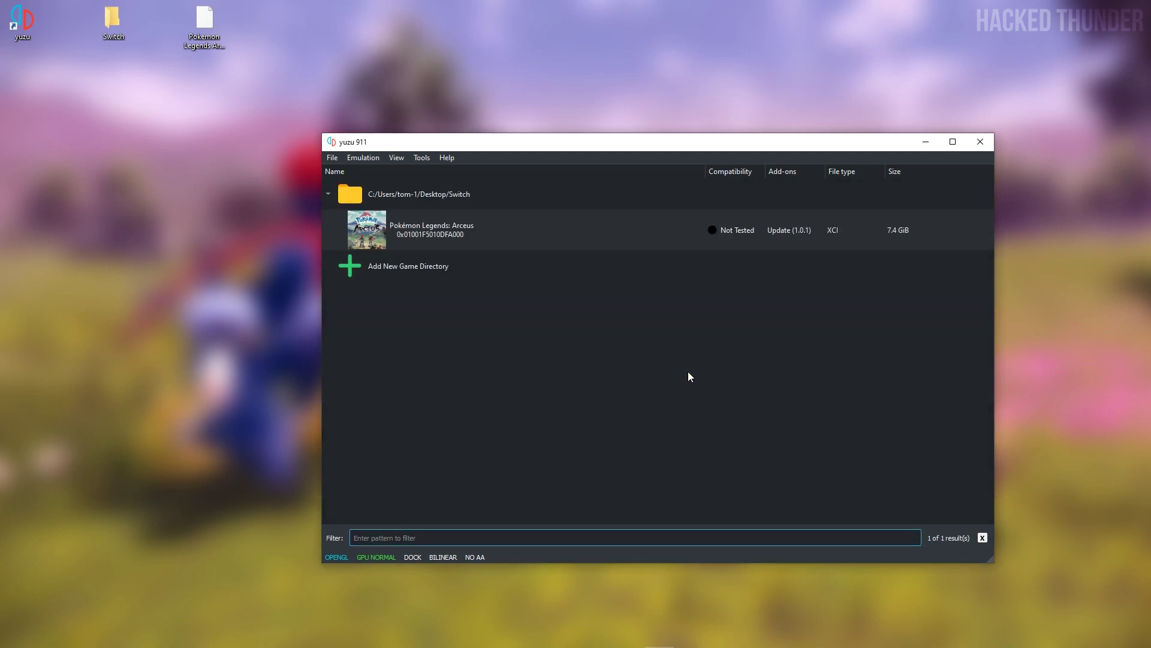
right_click(488, 223)
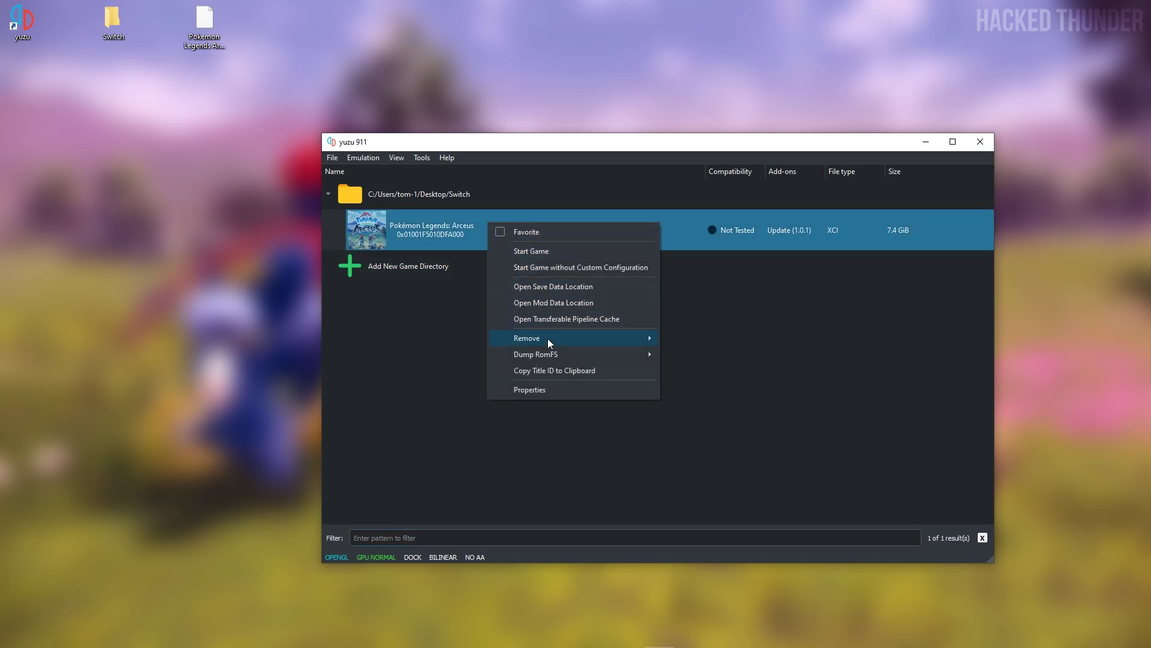
left_click(555, 388)
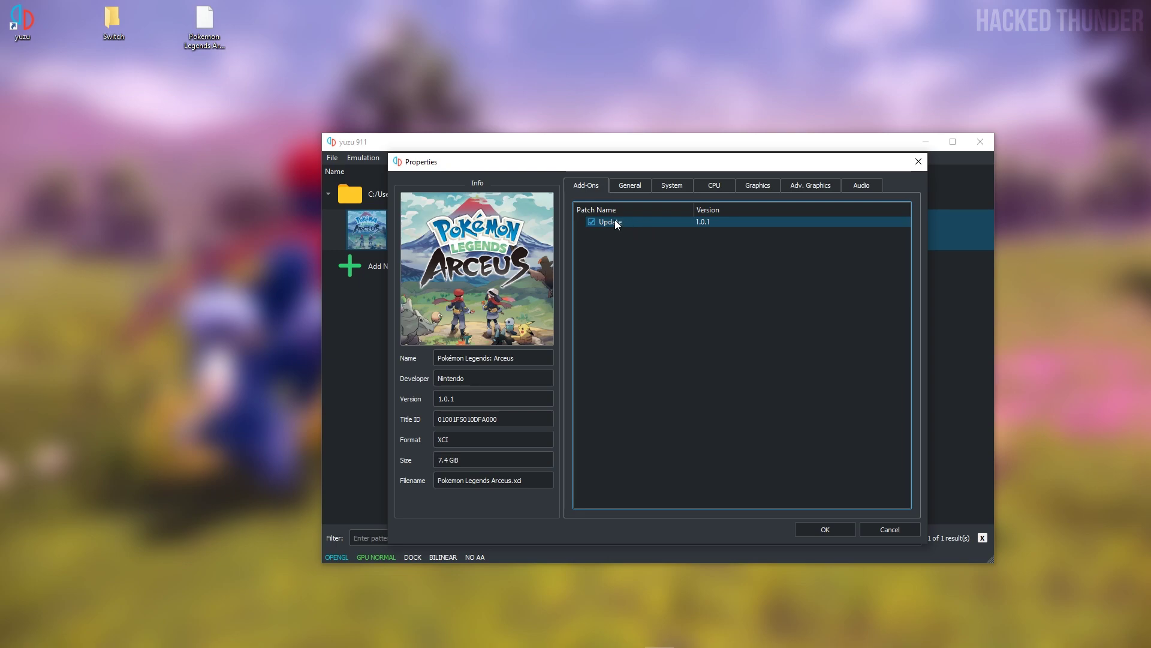
left_click(816, 530)
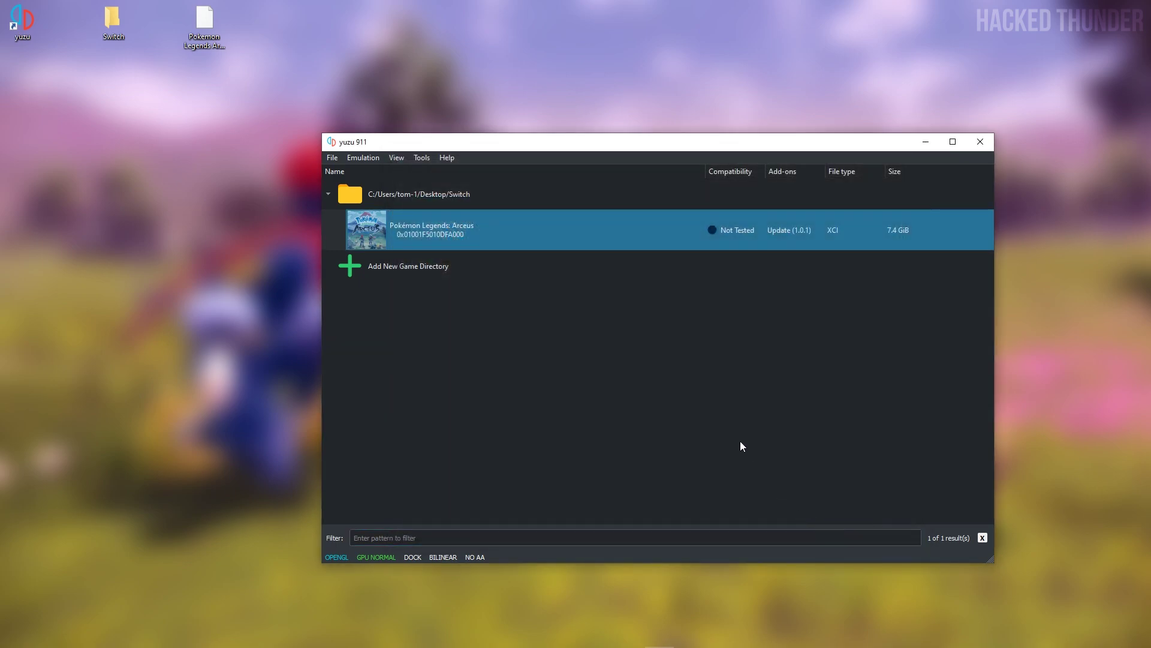